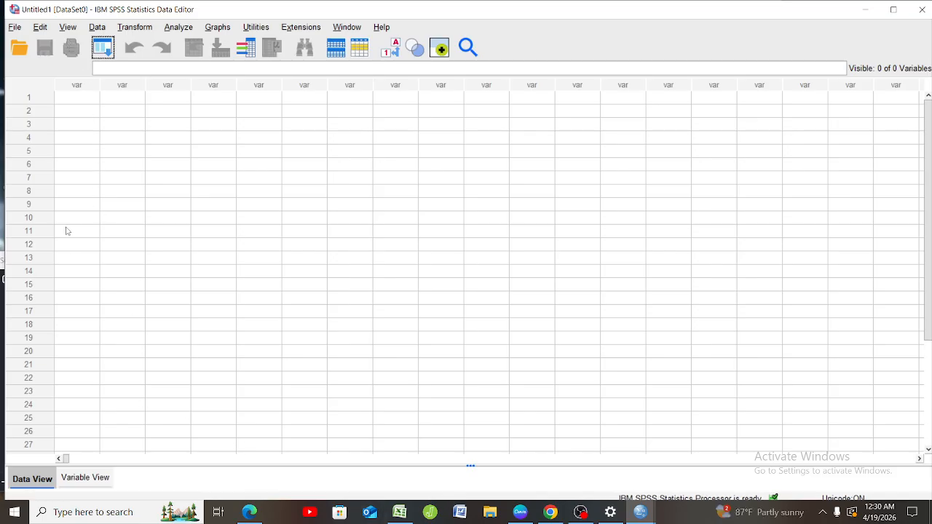
Switch to the Data UTS B (1) workbook in Excel and look over the Eksperimen and Kontrol sheets.
mouse_move(403, 515)
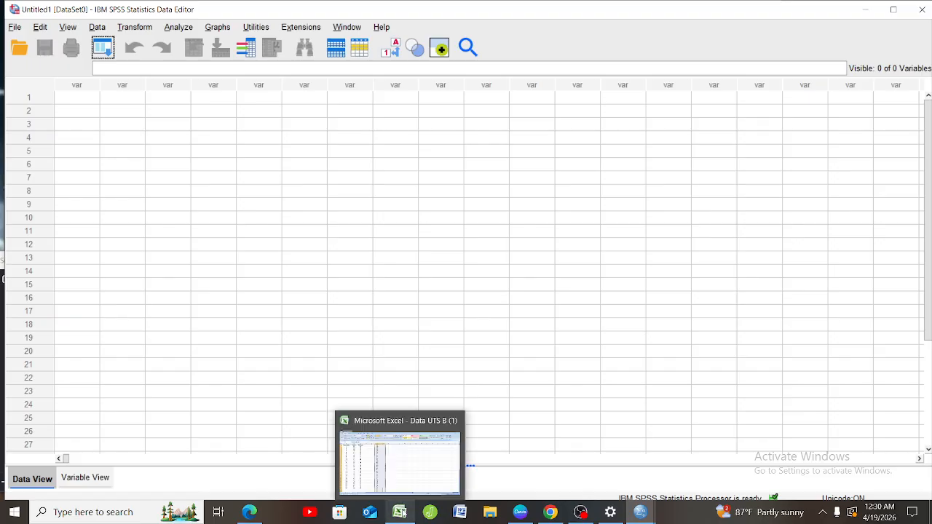
left_click(400, 478)
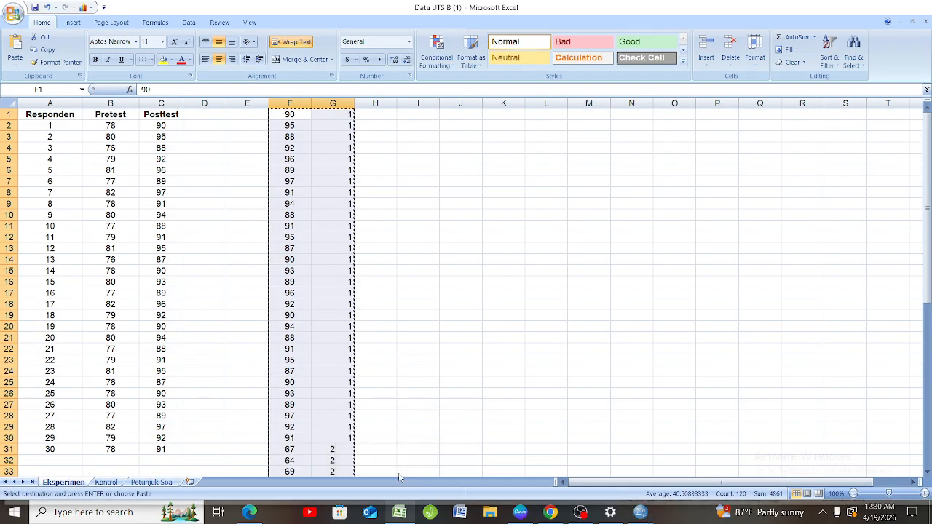
left_click(258, 396)
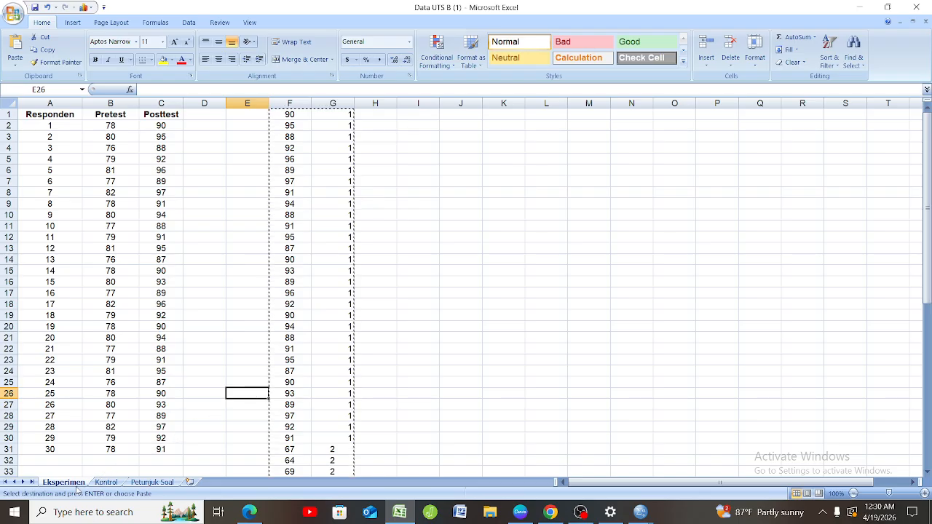
left_click(106, 483)
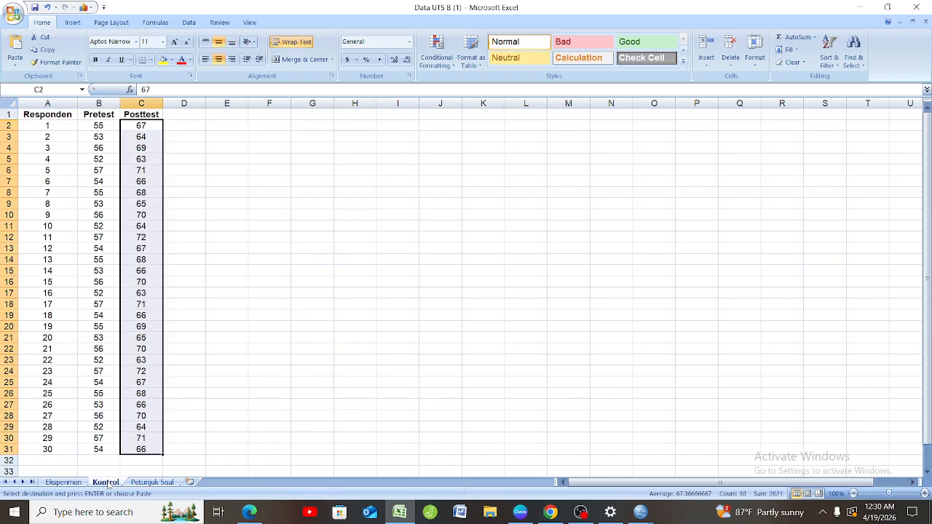
left_click(65, 483)
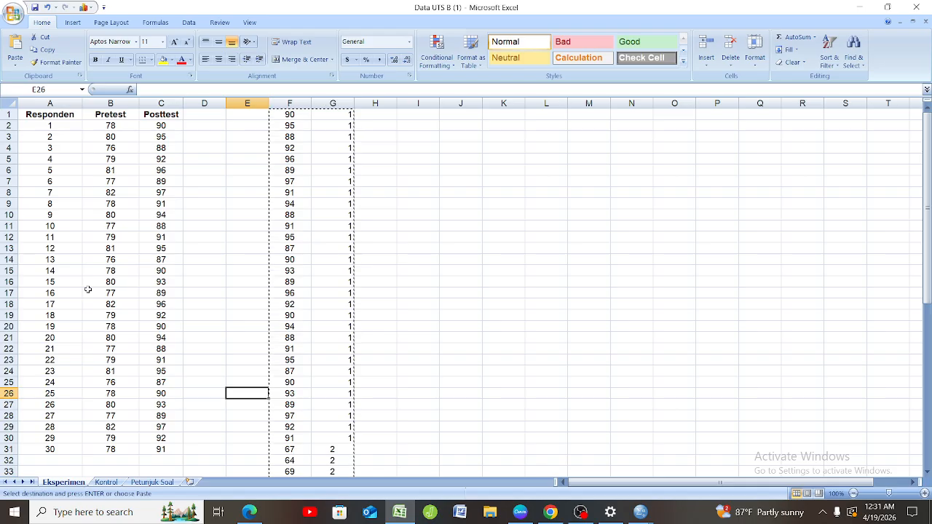
Fill the Pretest value in cell B2 of the Eksperimen sheet down through cell B5.
left_click(128, 125)
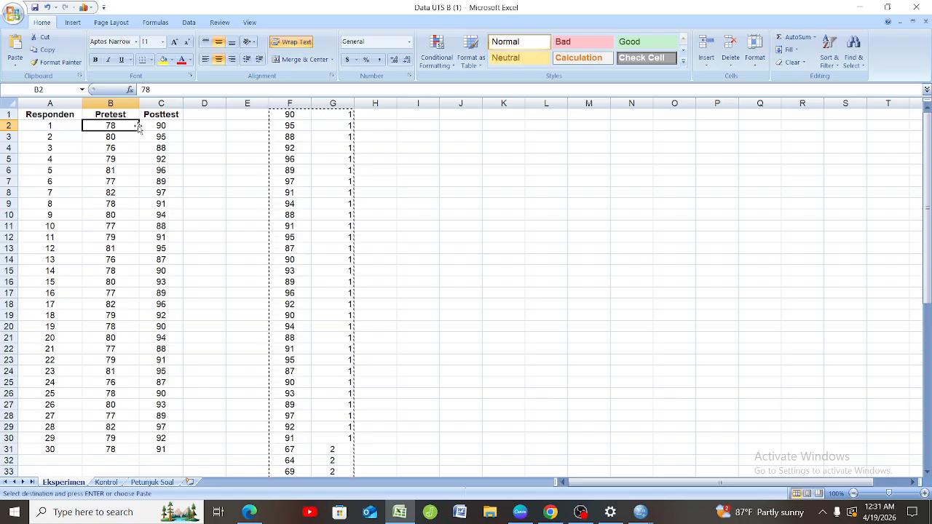
left_click_drag(139, 129, 146, 165)
left_click(193, 154)
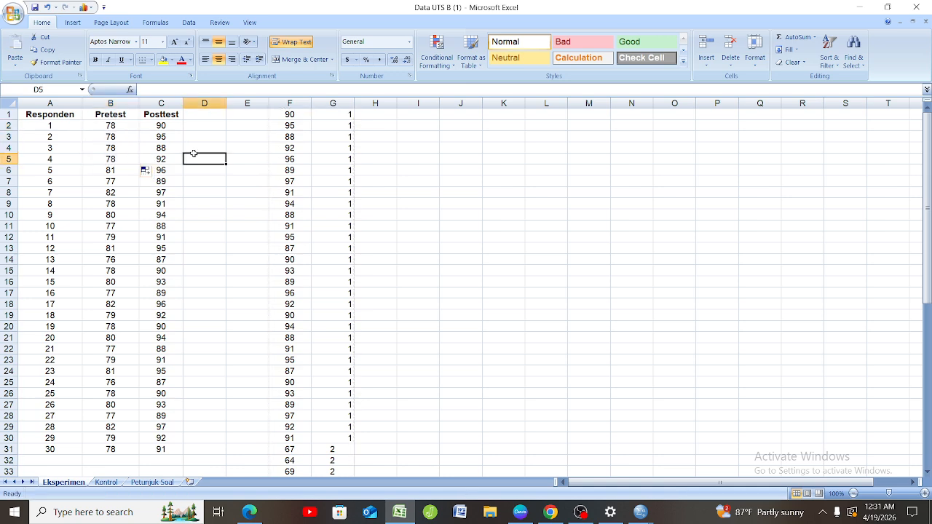
left_click(128, 130)
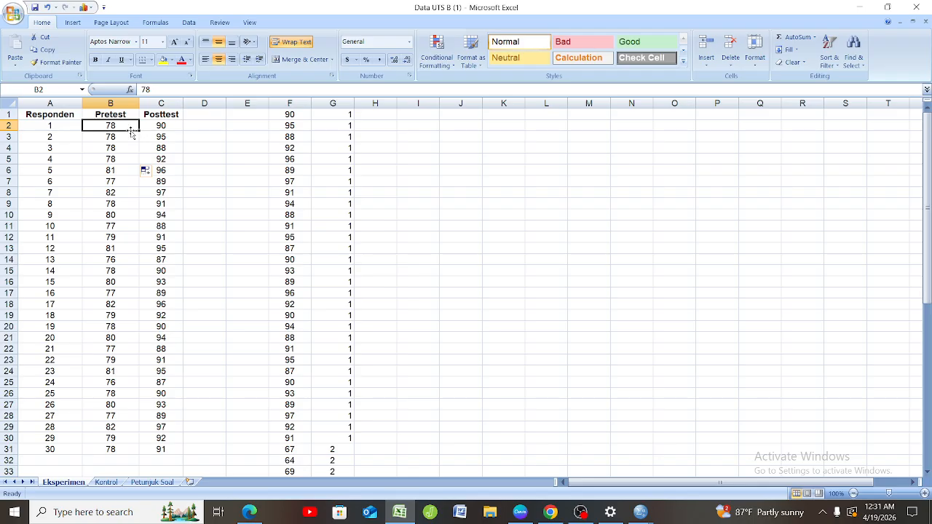
left_click_drag(133, 131, 191, 184)
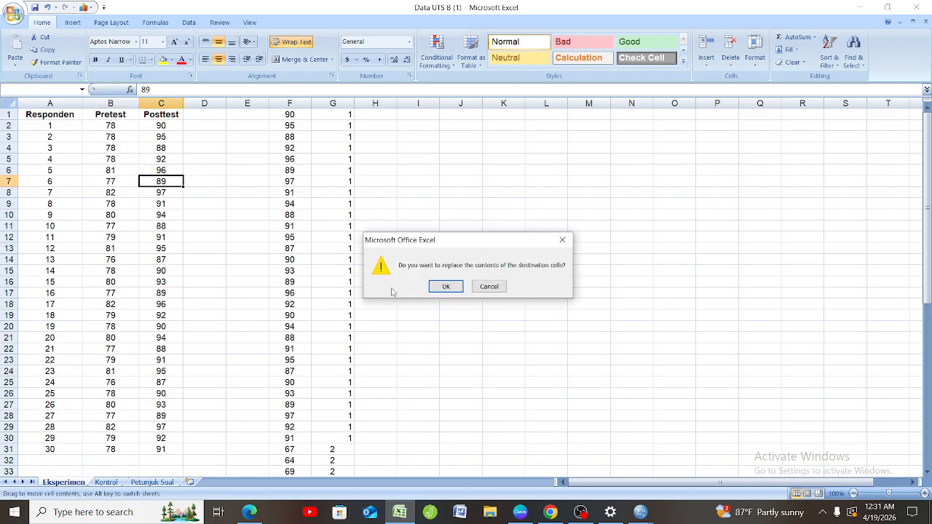
left_click(446, 287)
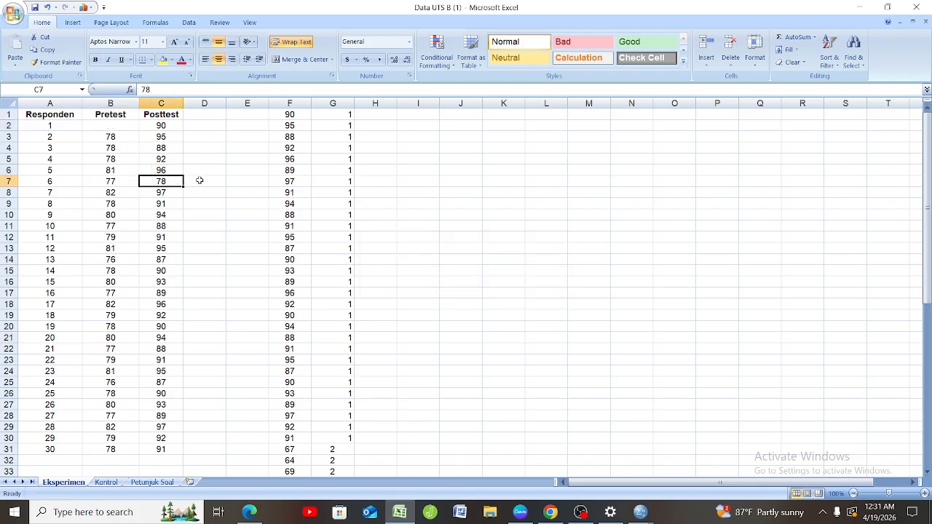
left_click(47, 7)
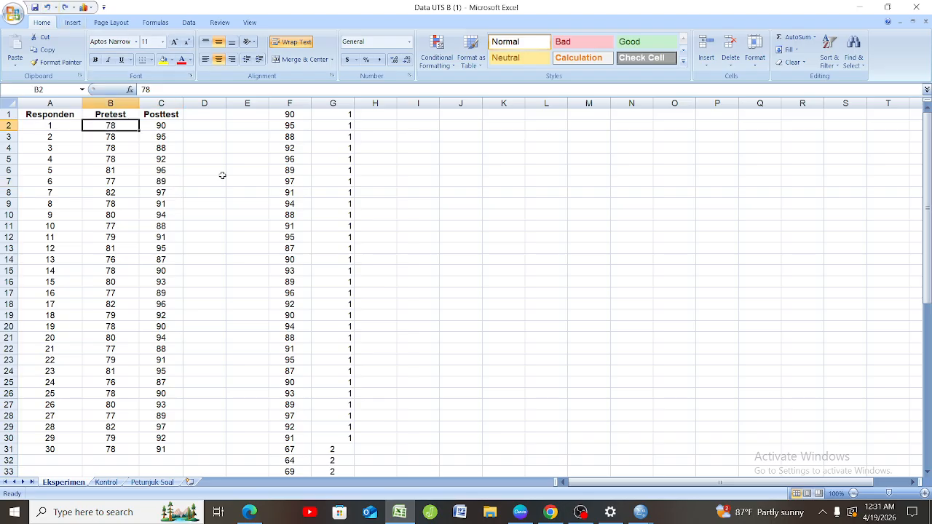
left_click(222, 179)
left_click_drag(130, 125, 145, 449)
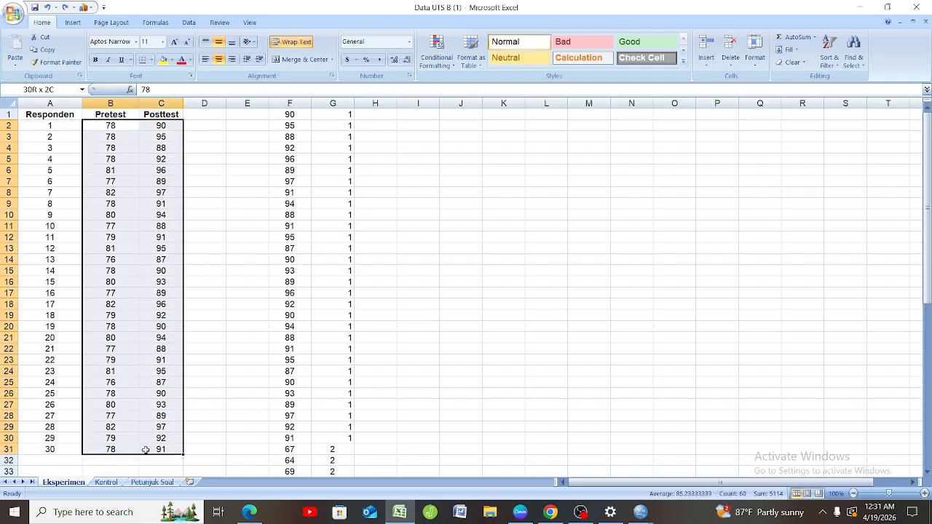
left_click(145, 449)
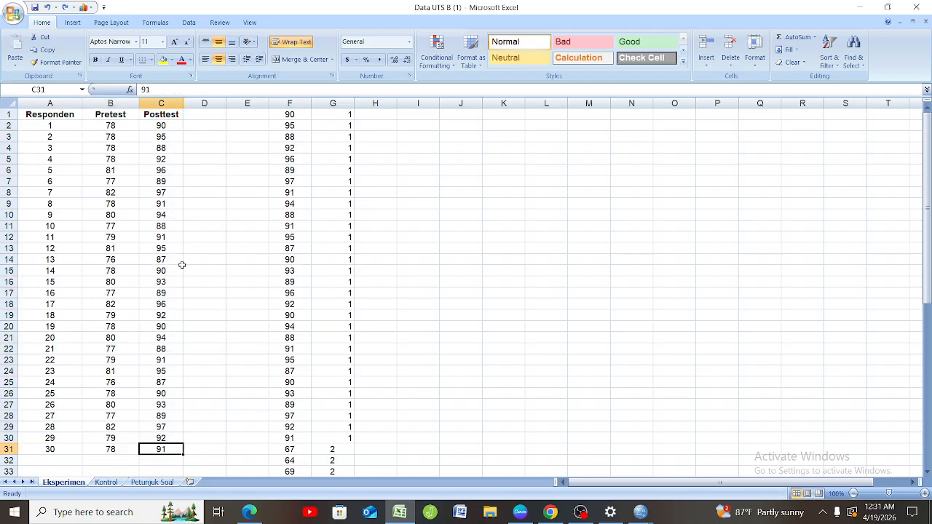
left_click(126, 128)
left_click_drag(125, 128, 170, 183)
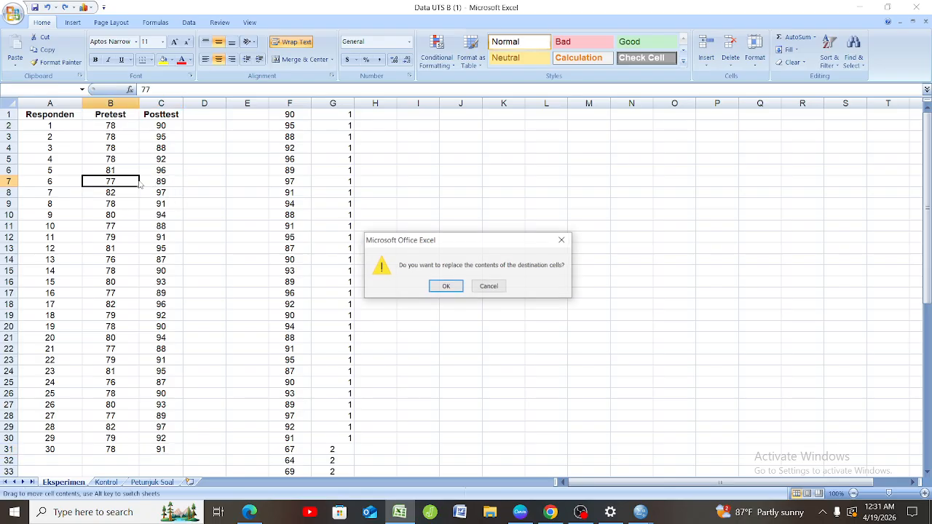
left_click(454, 288)
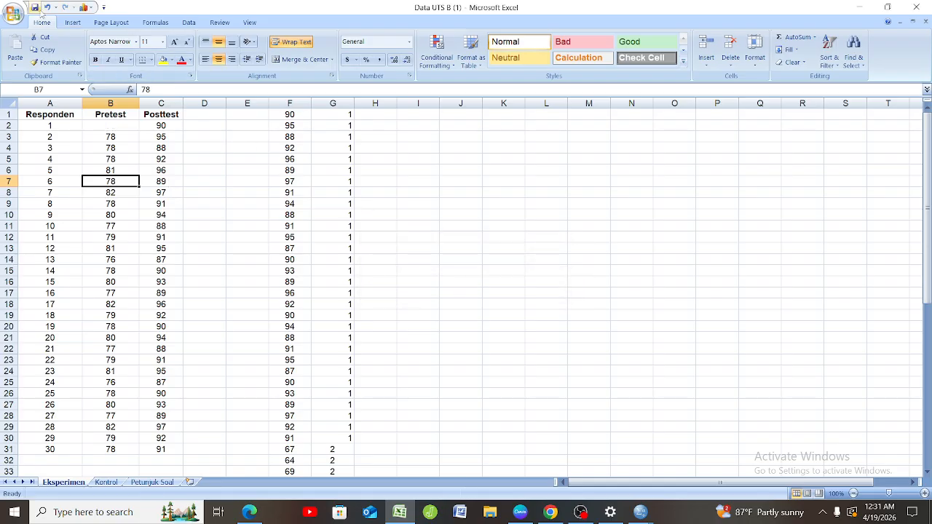
left_click(46, 8)
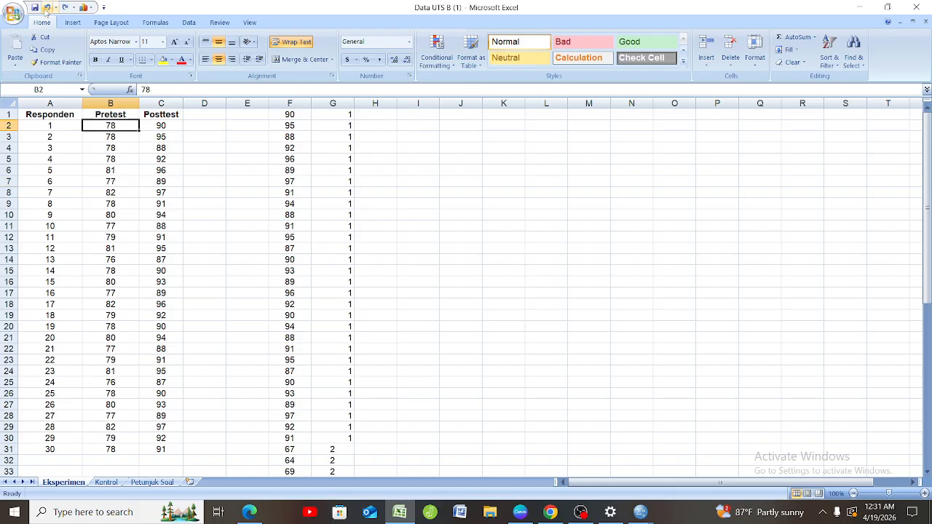
left_click(251, 191)
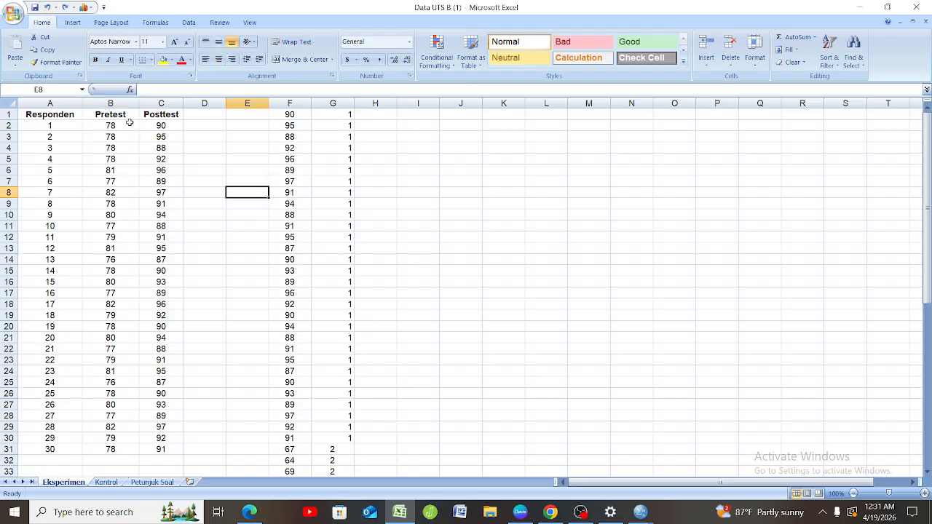
left_click_drag(129, 124, 179, 445)
left_click(178, 447)
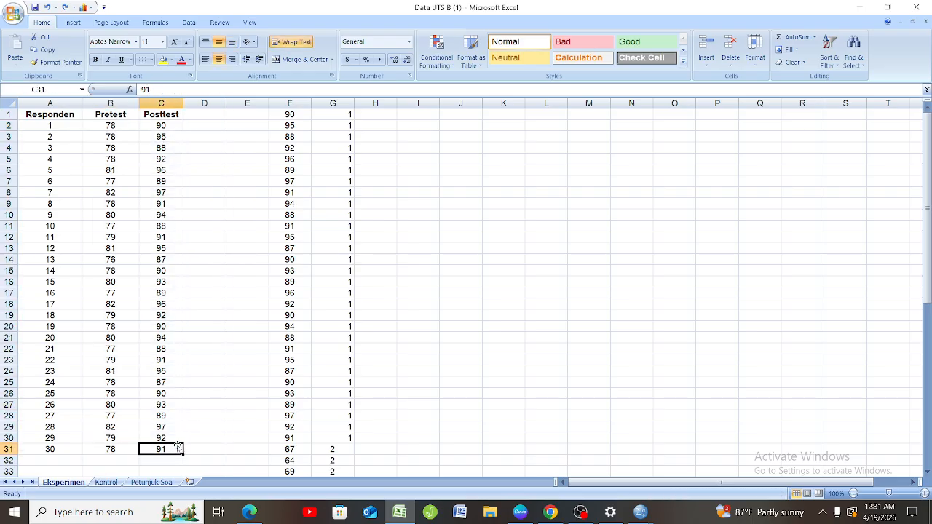
left_click(128, 123)
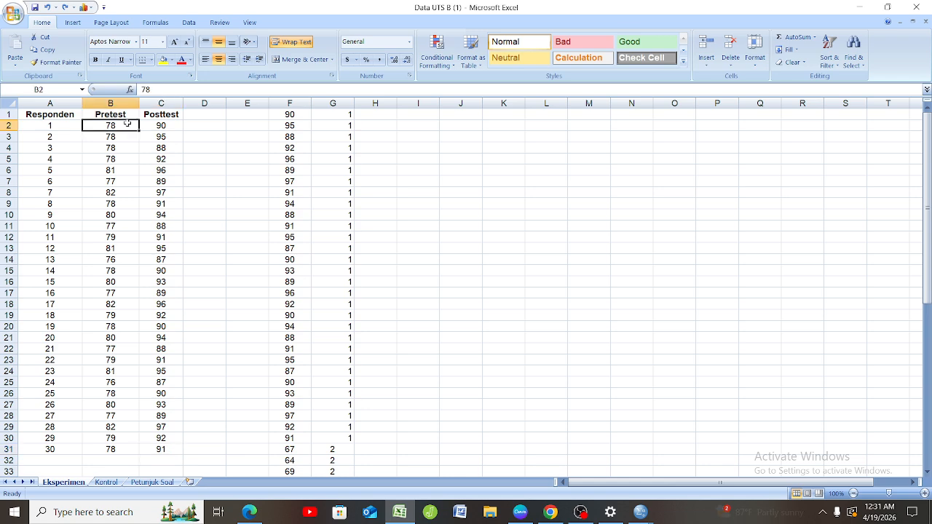
left_click_drag(128, 123, 166, 447)
left_click(166, 447)
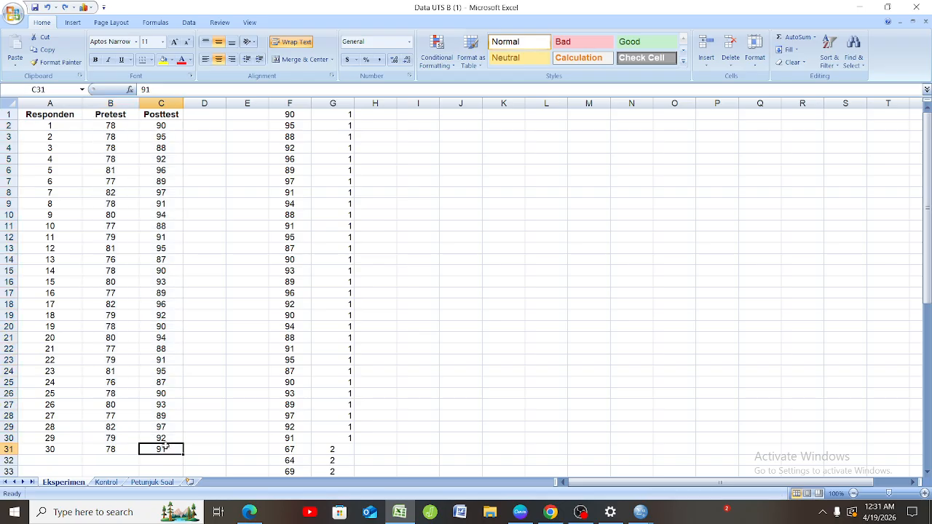
left_click(131, 129)
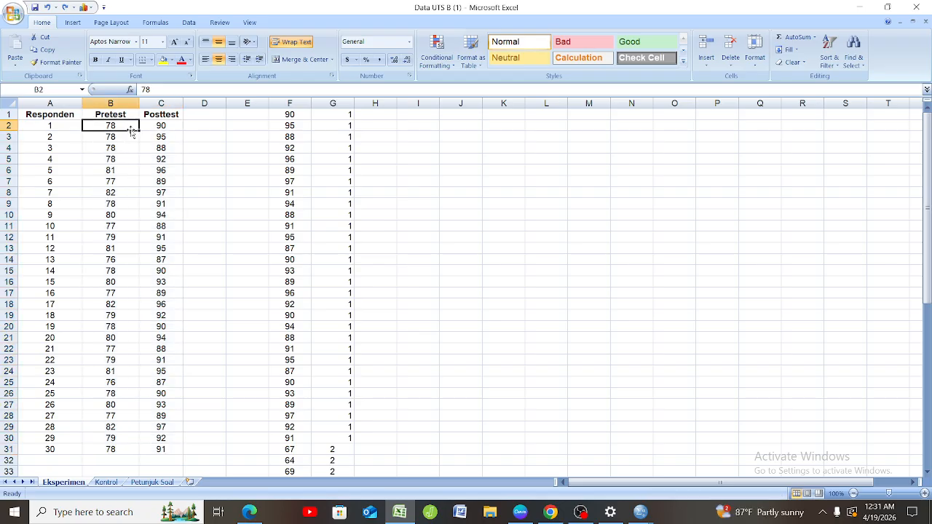
left_click_drag(131, 129, 161, 177)
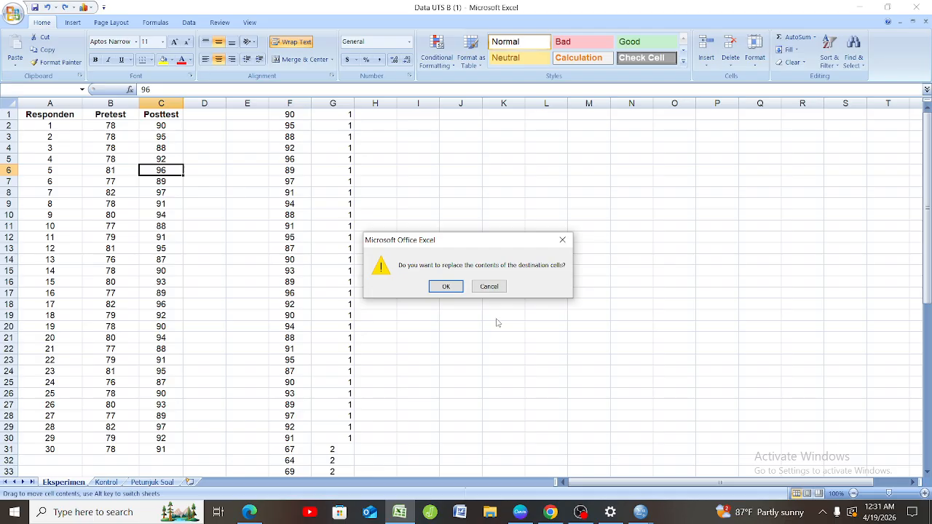
left_click(562, 239)
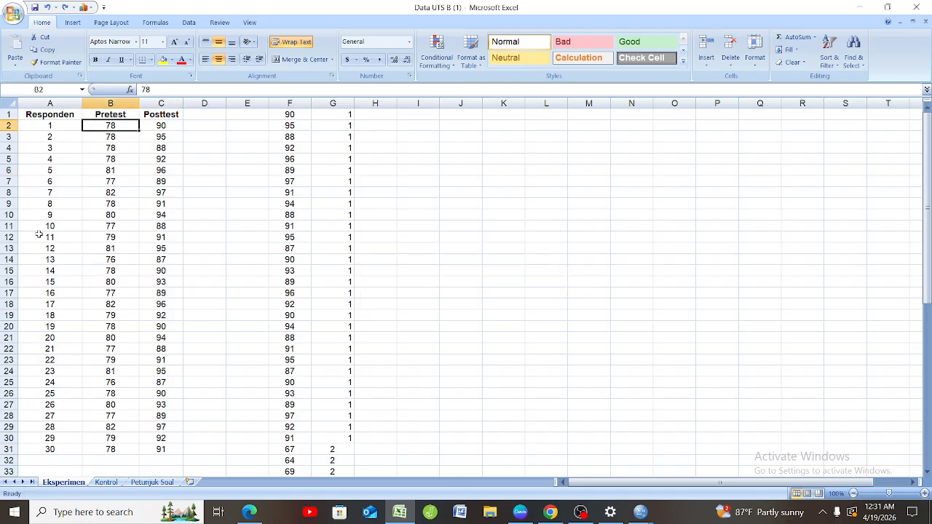
left_click(148, 178)
left_click(130, 133)
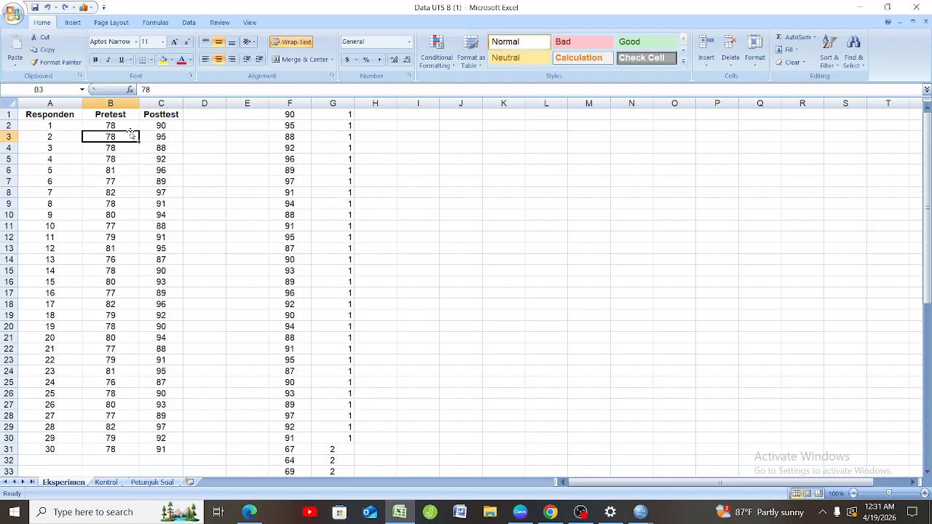
Copy the Pretest and Posttest scores in B2:C31 of the Eksperimen sheet.
left_click_drag(129, 126, 165, 446)
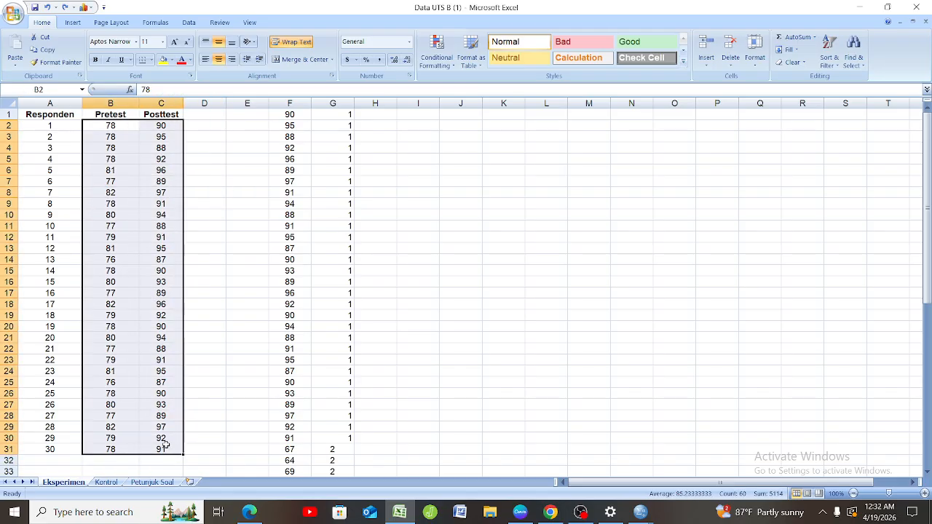
right_click(165, 445)
left_click(227, 278)
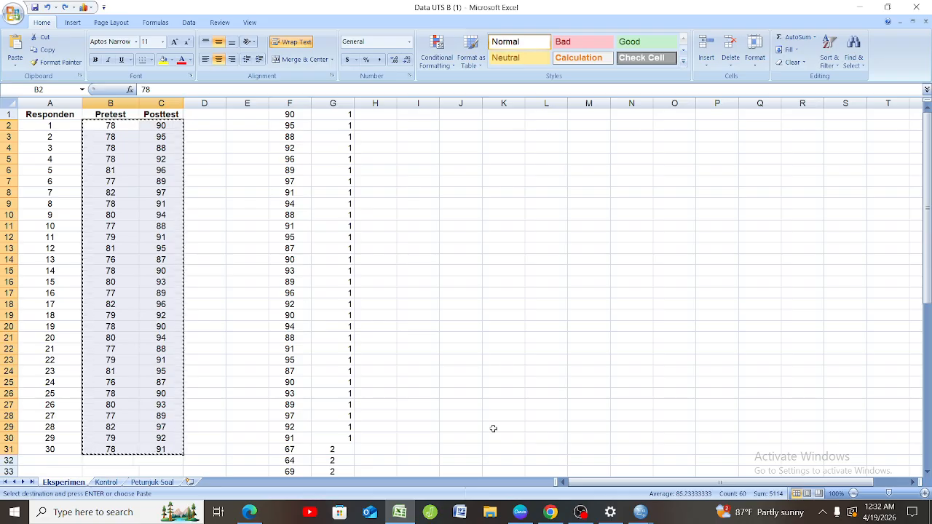
Switch to the Untitled1 dataset in IBM SPSS Statistics and paste the copied scores starting at row 1 of the first variable.
mouse_move(640, 512)
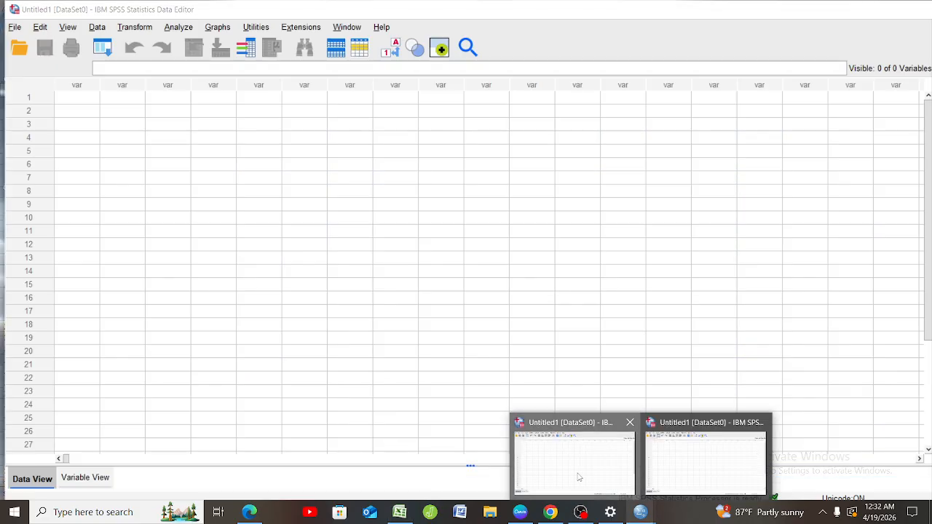
left_click(577, 478)
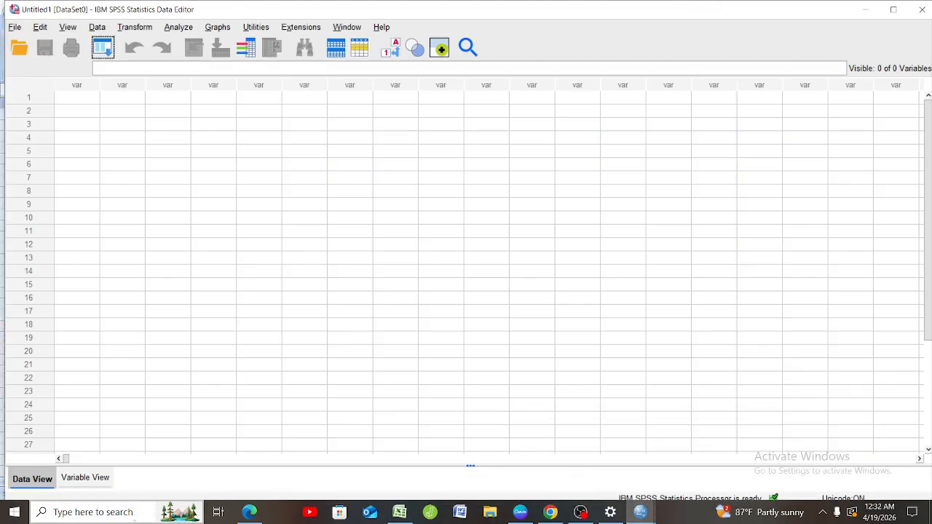
right_click(64, 101)
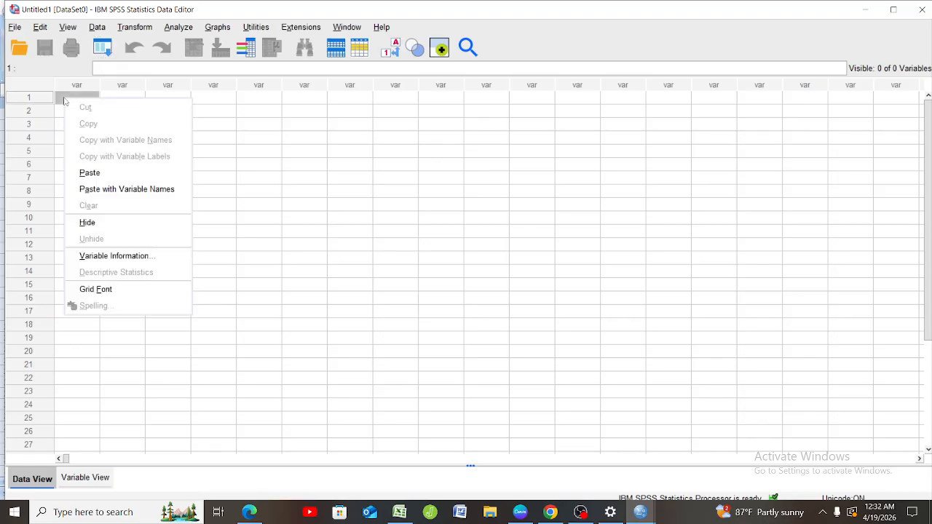
left_click(89, 173)
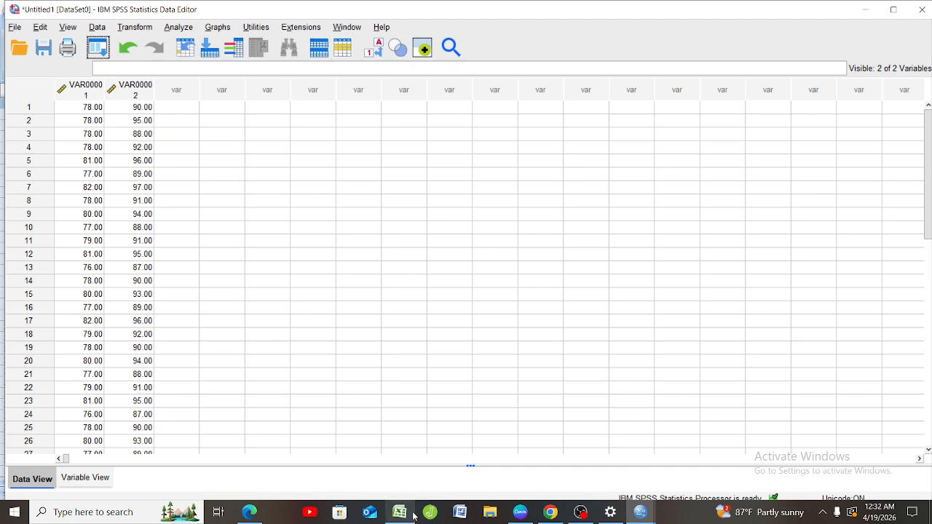
Switch back to the Data UTS B (1) workbook in Excel and open the Kontrol sheet.
mouse_move(414, 516)
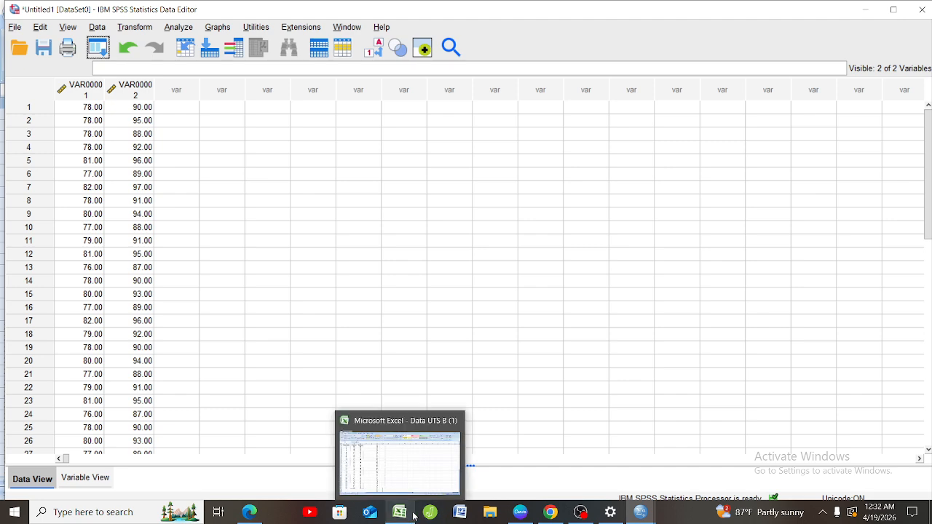
left_click(415, 486)
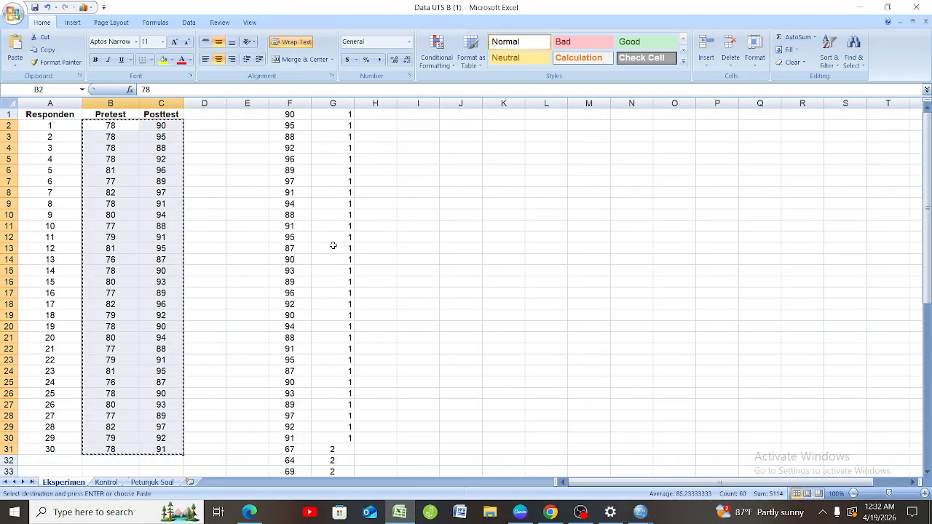
left_click(107, 483)
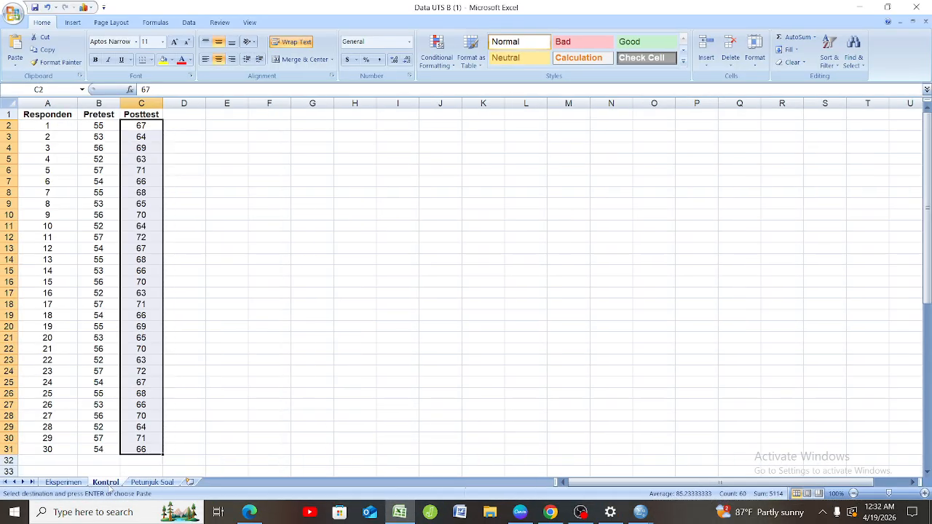
left_click(158, 292)
left_click_drag(110, 125, 140, 457)
left_click(187, 460)
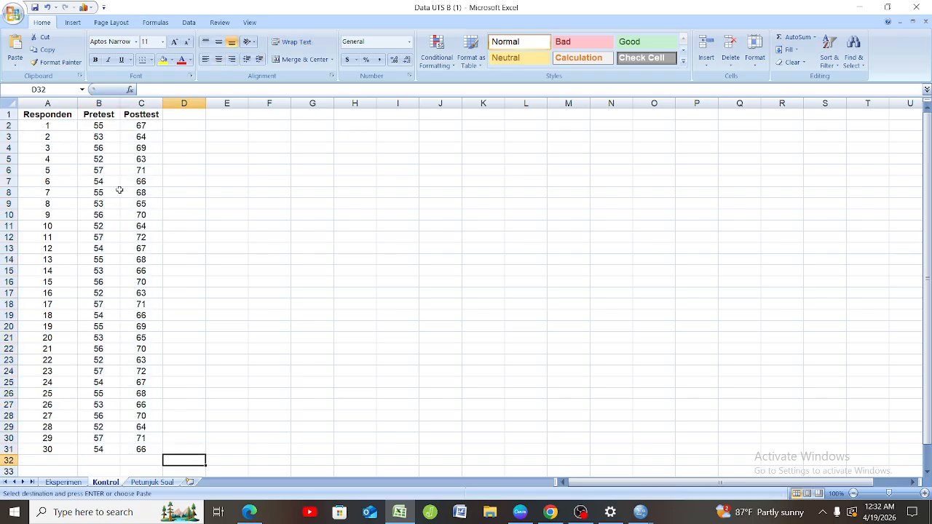
left_click(109, 124)
left_click_drag(119, 130, 289, 176)
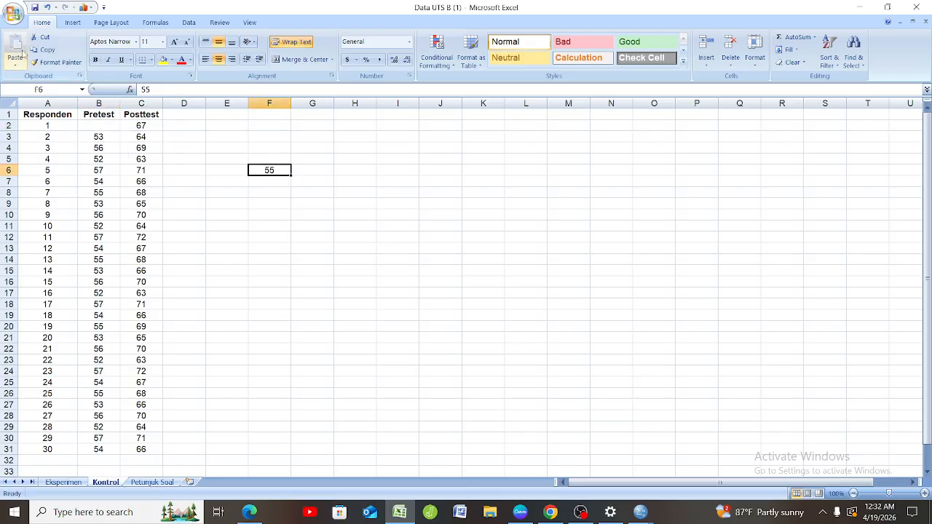
left_click(46, 8)
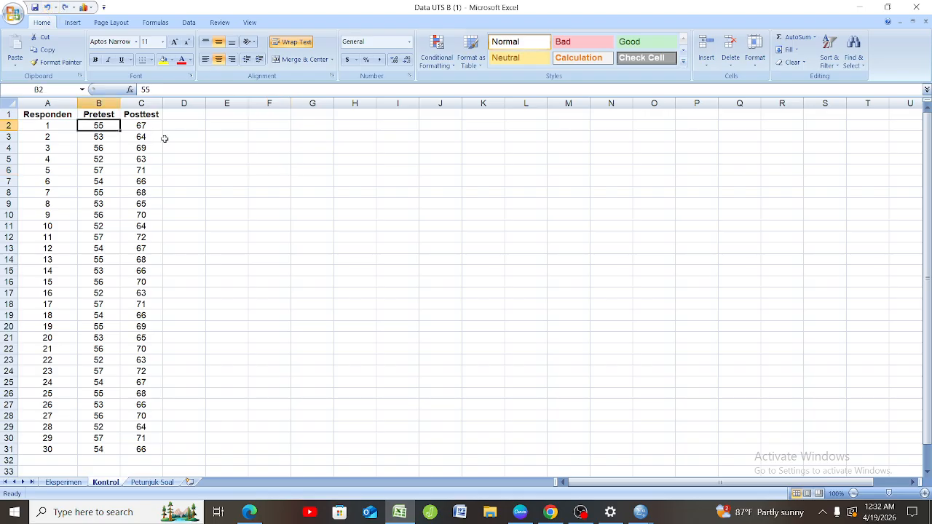
left_click_drag(171, 137, 180, 206)
left_click(180, 205)
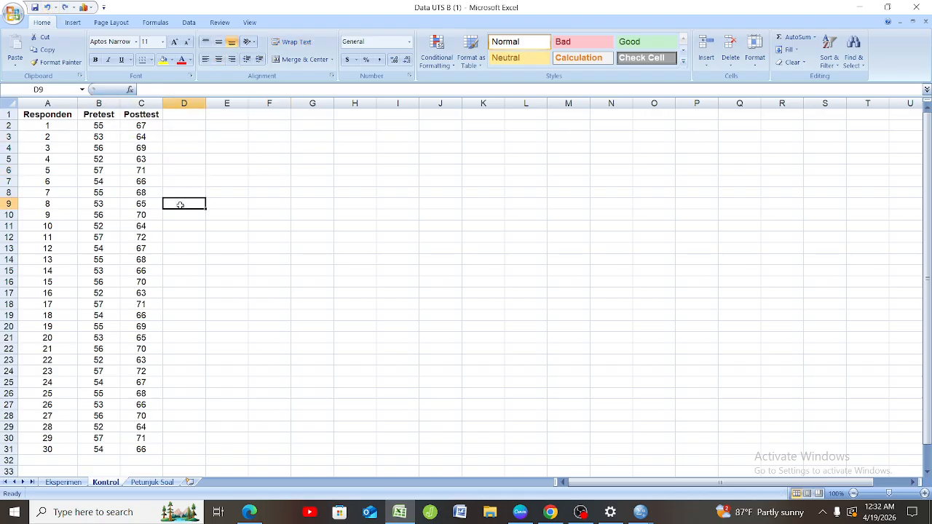
Copy the Pretest and Posttest scores in B2:C31 of the Kontrol sheet.
left_click(108, 128)
left_click_drag(108, 129, 158, 450)
right_click(158, 449)
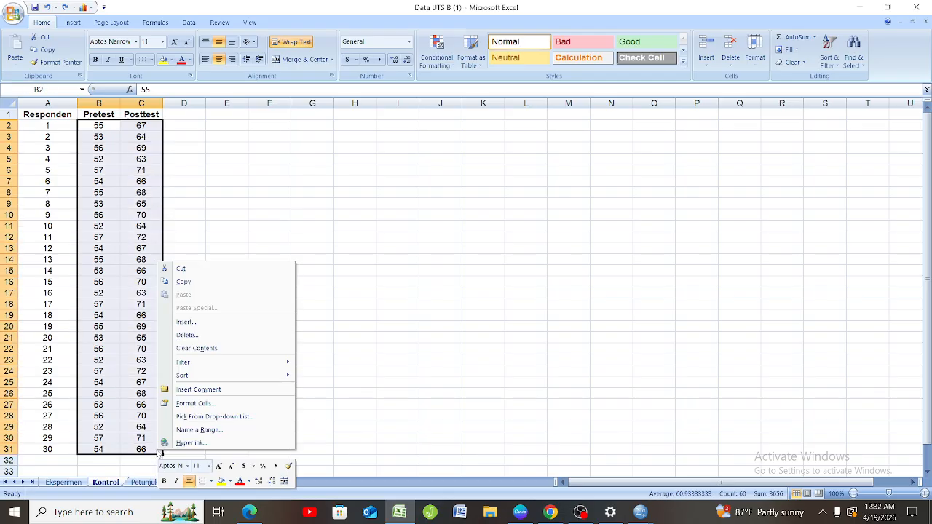
left_click(186, 282)
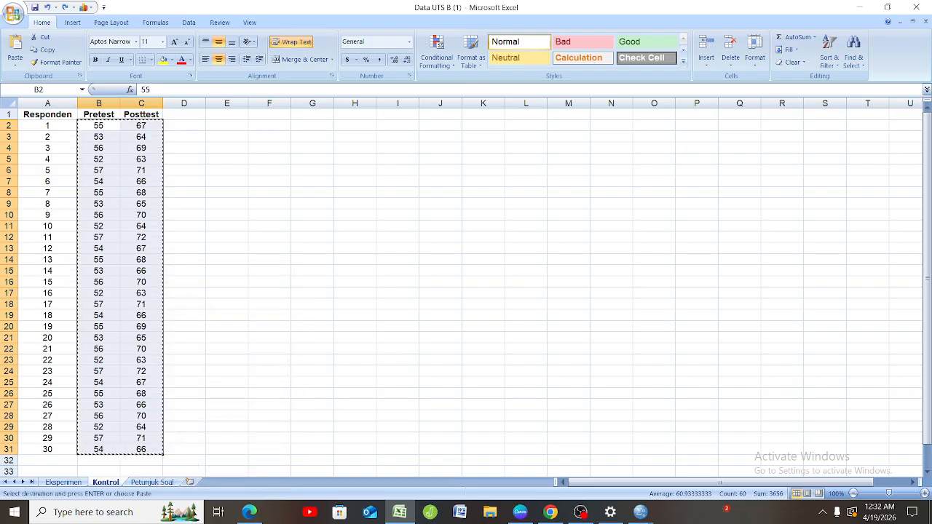
Switch to the Untitled1 dataset in IBM SPSS Statistics and paste the control scores from row 1 of the first empty variable column.
mouse_move(638, 514)
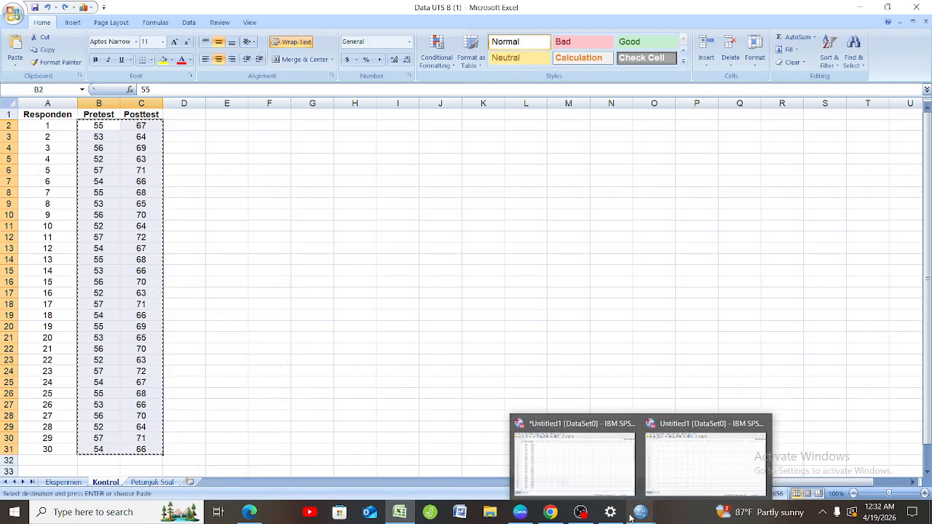
left_click(576, 467)
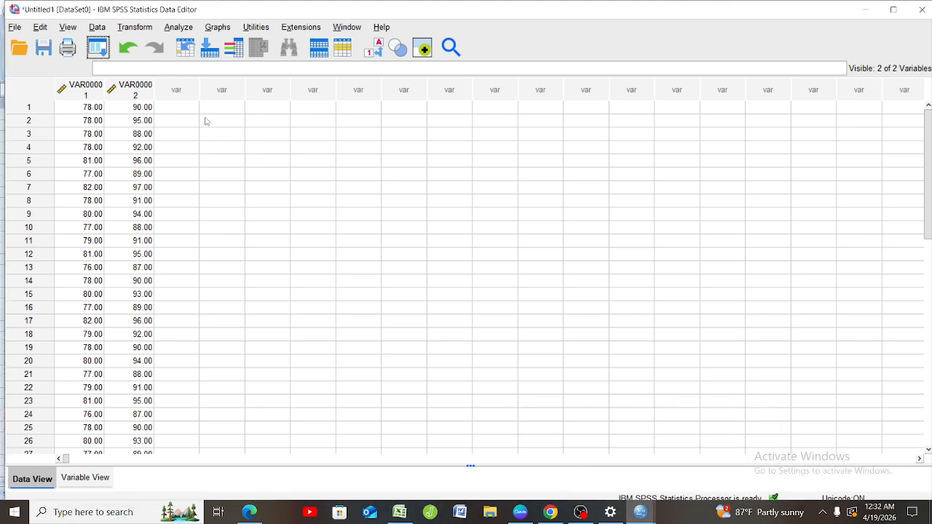
left_click(178, 108)
right_click(178, 108)
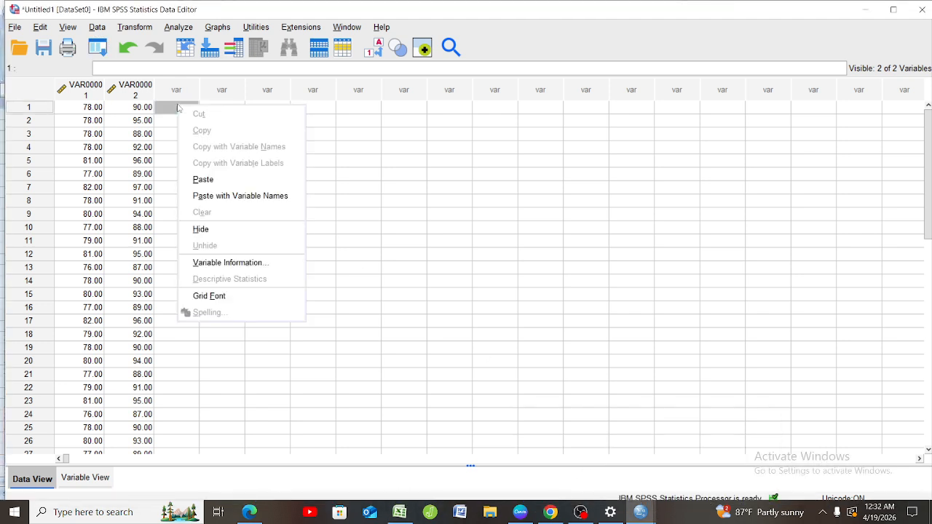
left_click(202, 179)
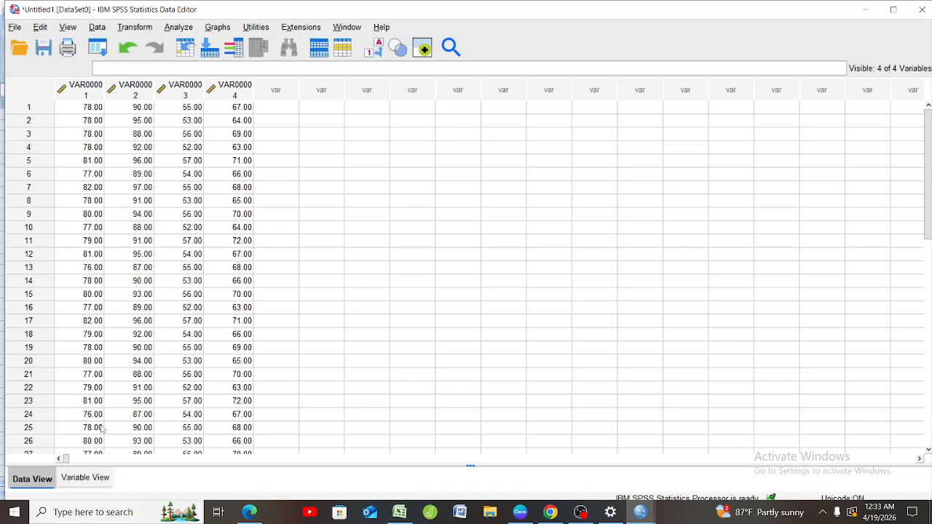
Rename the first two variables in the variable definitions as pretesekperimen and postesekperimen.
left_click(85, 477)
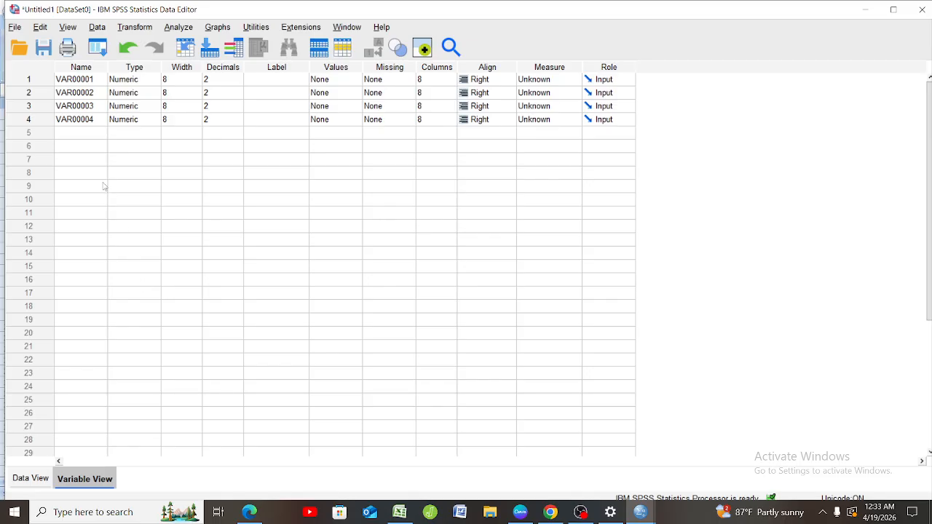
left_click(101, 80)
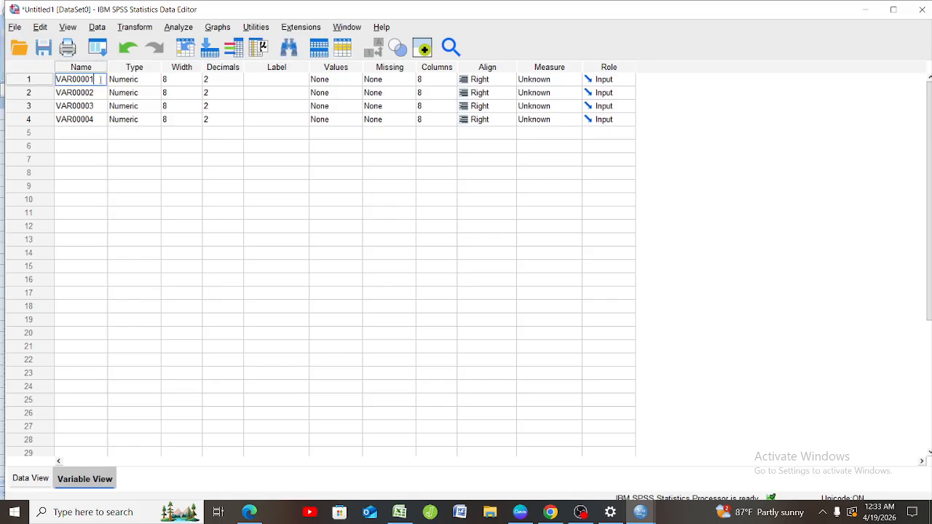
key("BackSpace")
key("BackSpace")
key("BackSpace")
key("BackSpace")
key("BackSpace")
key("BackSpace")
type("pretesekperimen")
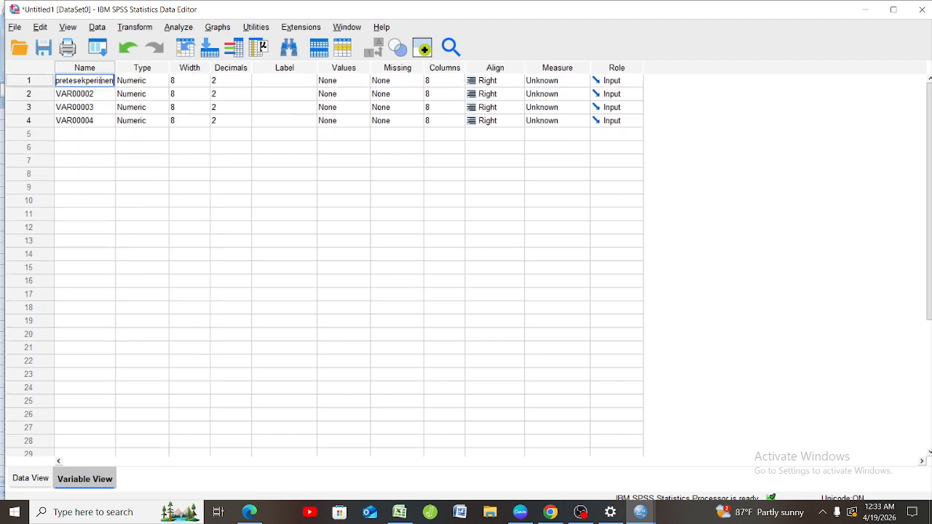
key("Return")
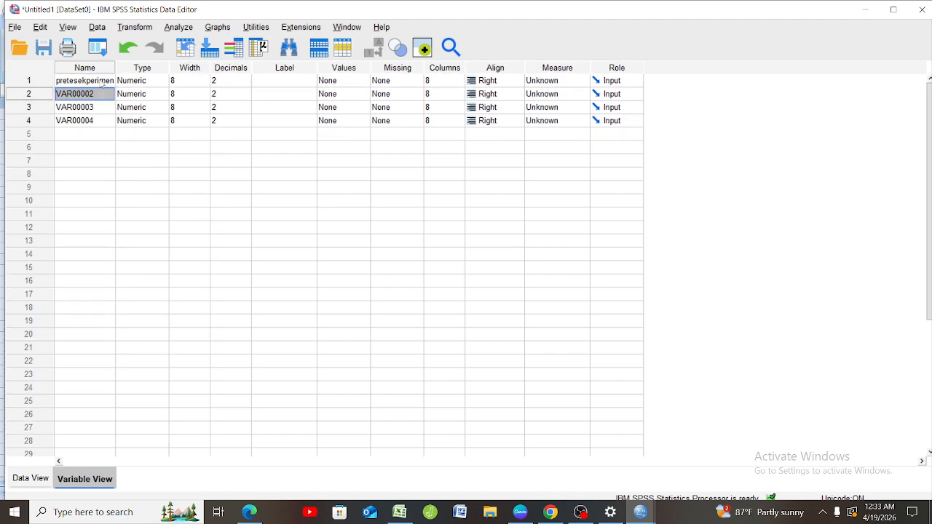
key("BackSpace")
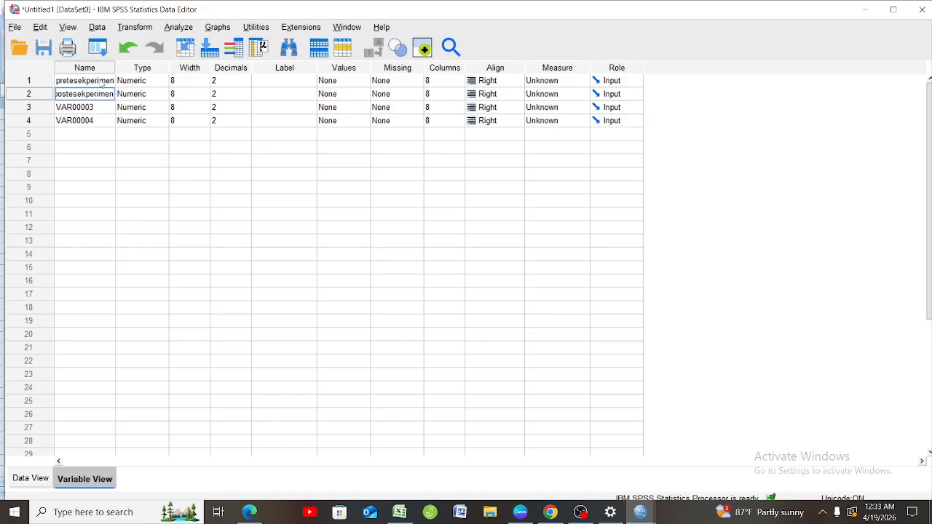
key("Return")
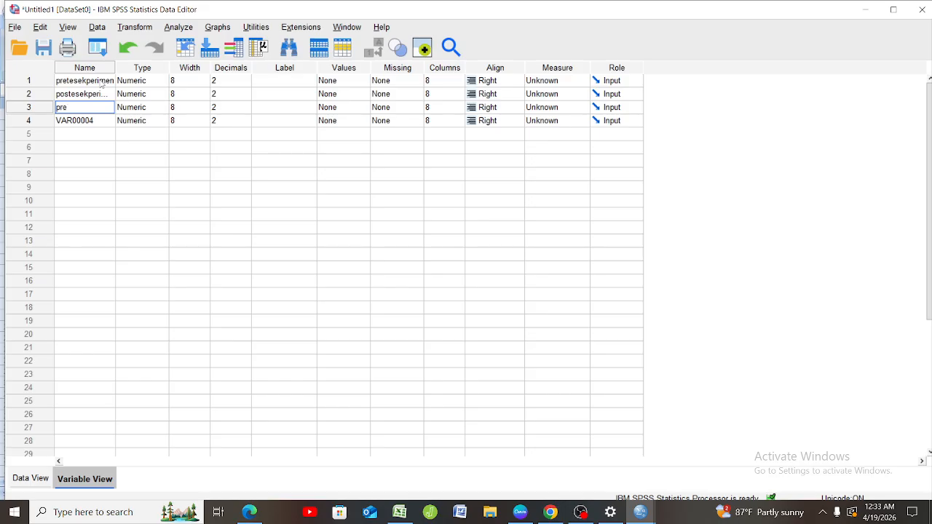
Rename the third variable as preteskontrol and the fourth as posteskontrol.
type("teskontrol")
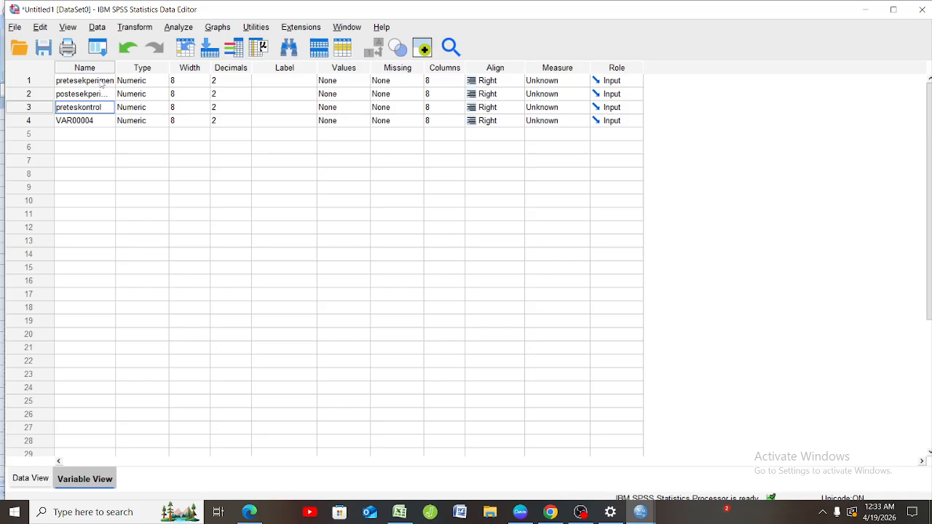
key("Return")
key("BackSpace")
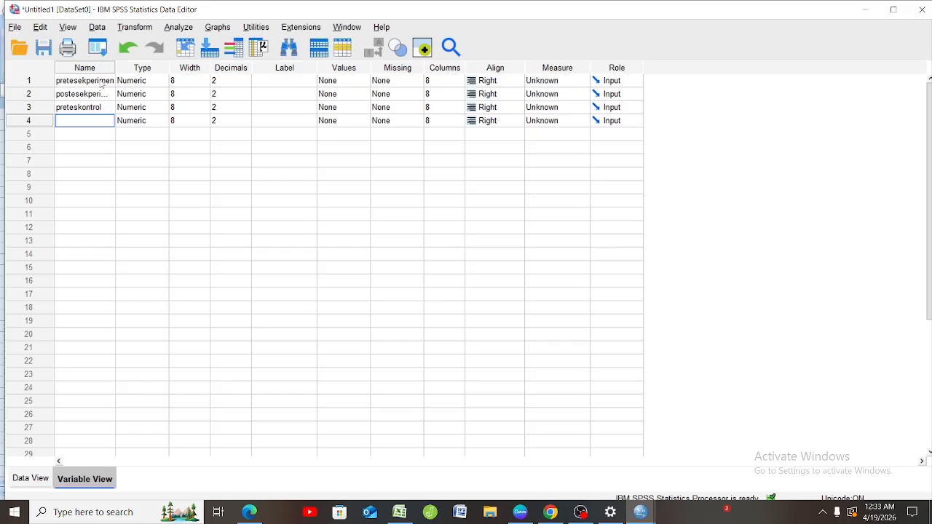
type("posteskontrol")
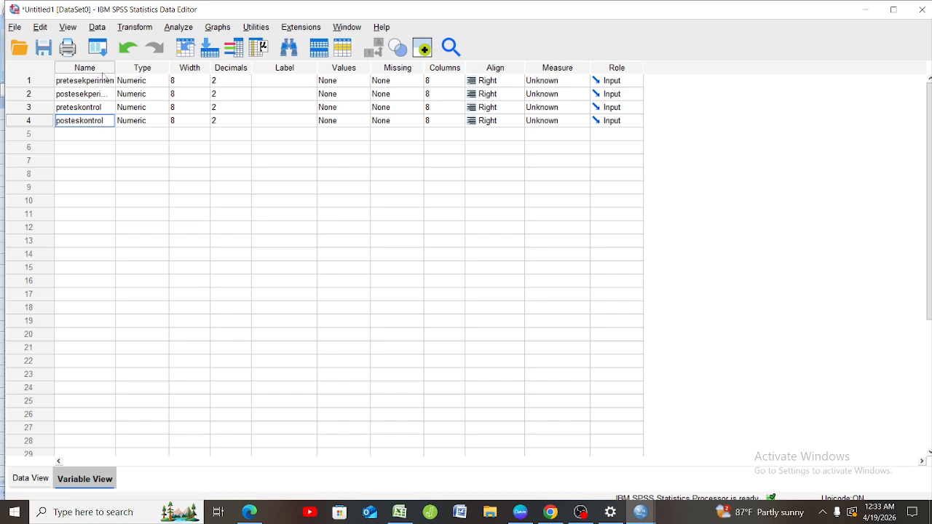
Set the decimals of all four variables to 0.
left_click(228, 81)
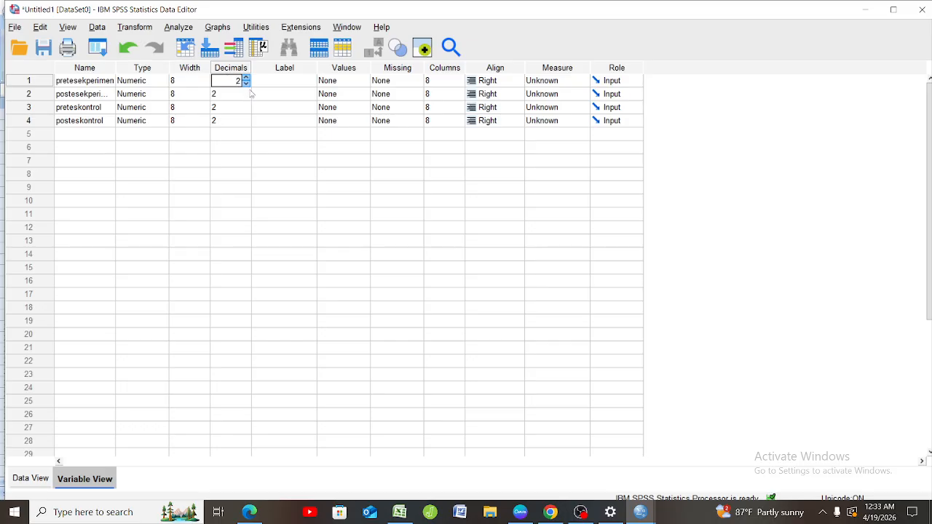
left_click(247, 84)
left_click(246, 84)
left_click(244, 94)
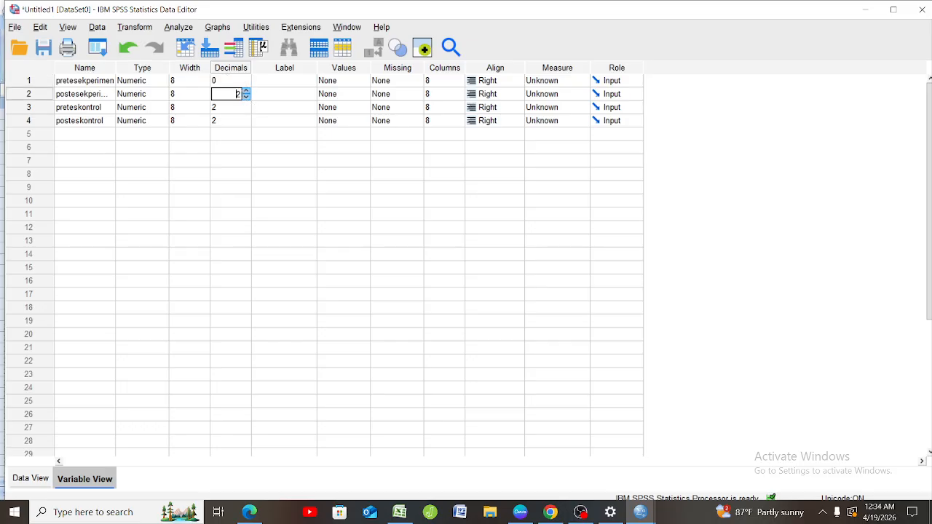
left_click(247, 108)
left_click(247, 110)
left_click(247, 110)
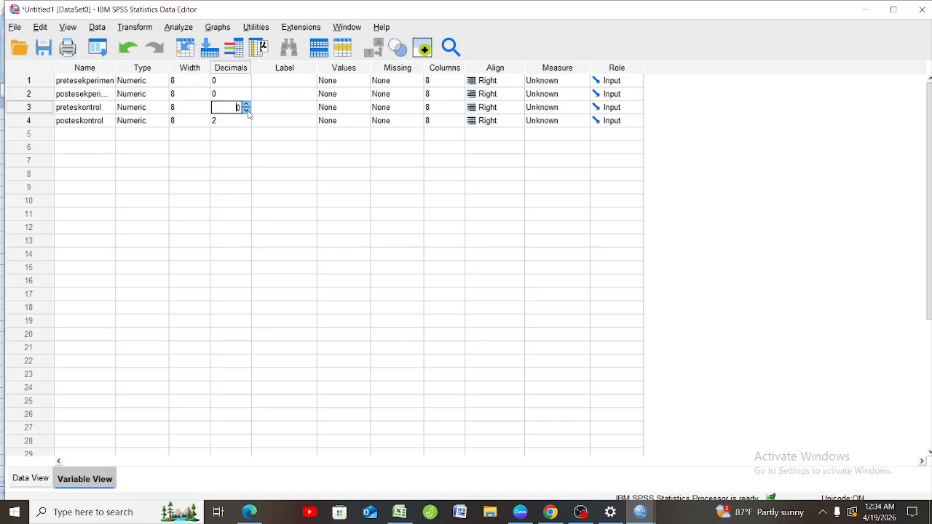
left_click(245, 122)
left_click(246, 122)
left_click(246, 123)
left_click(245, 122)
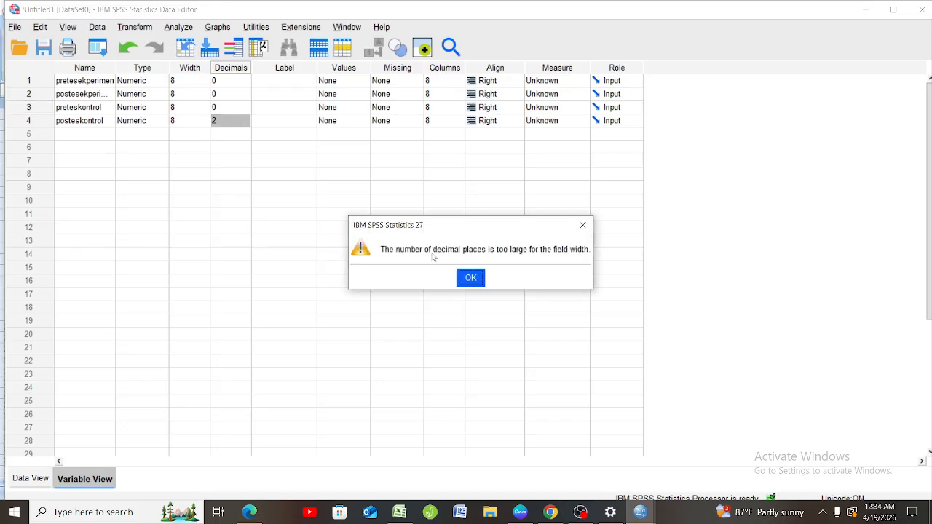
left_click(461, 279)
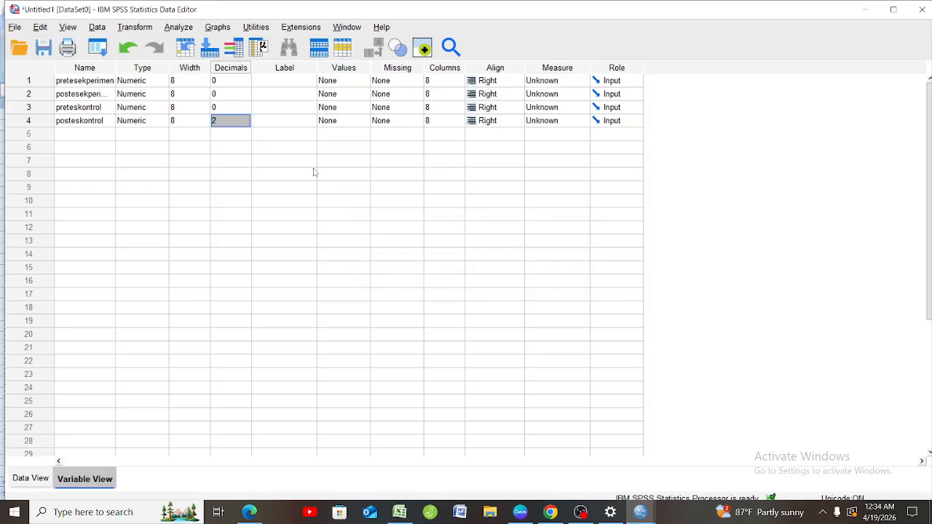
type("0")
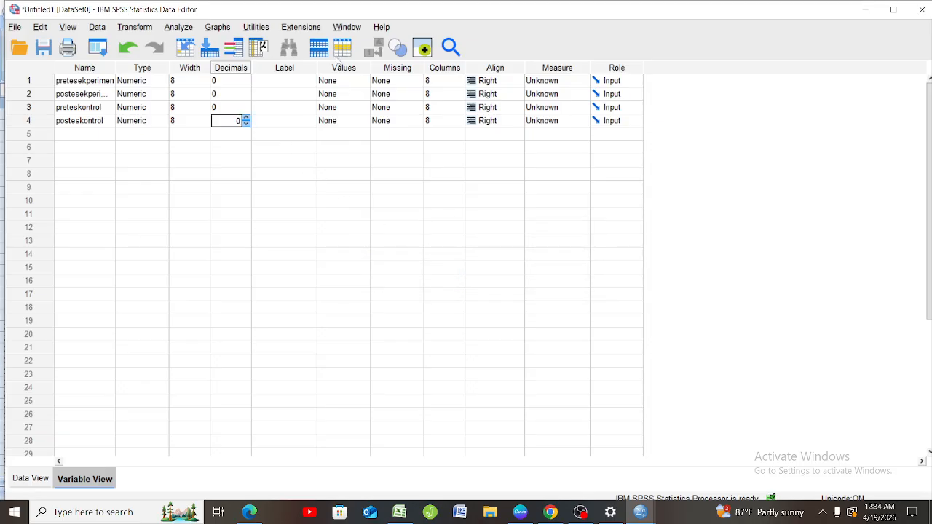
Label the first variable "pretes ekperimen" and the second "postes ekperimen".
left_click(310, 80)
type("prete")
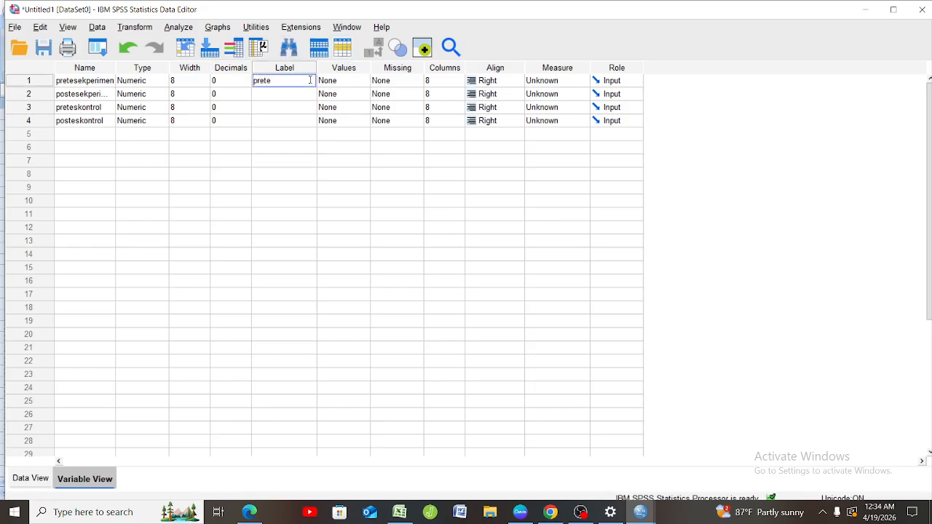
type("s ekperimen")
left_click(309, 96)
type("poste")
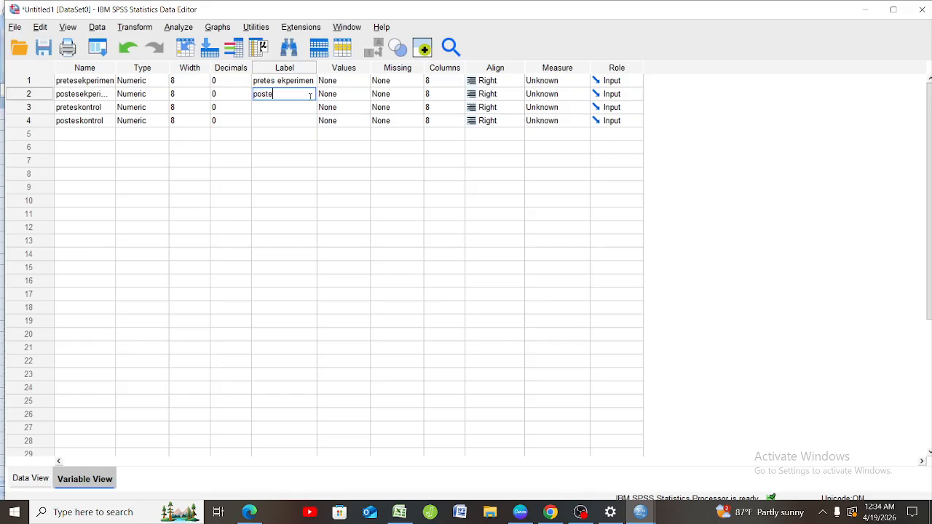
type("s ekperimen")
key("Return")
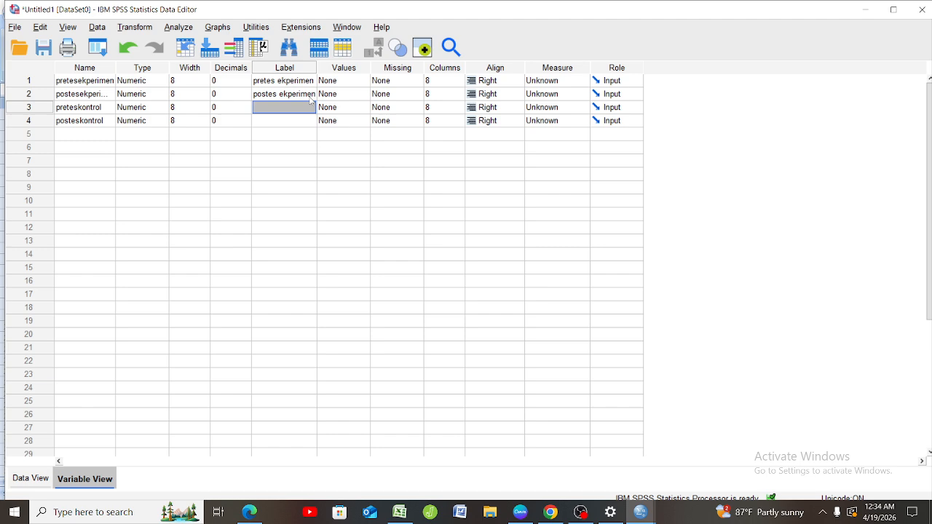
Label both the third and the fourth variable "postes kontrol".
type("postes")
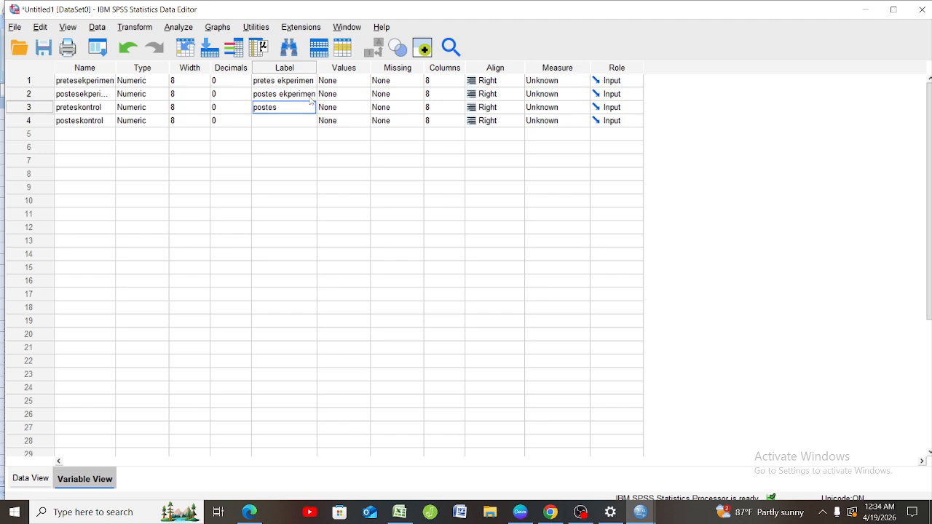
type(" kontrol")
key("Return")
type("p")
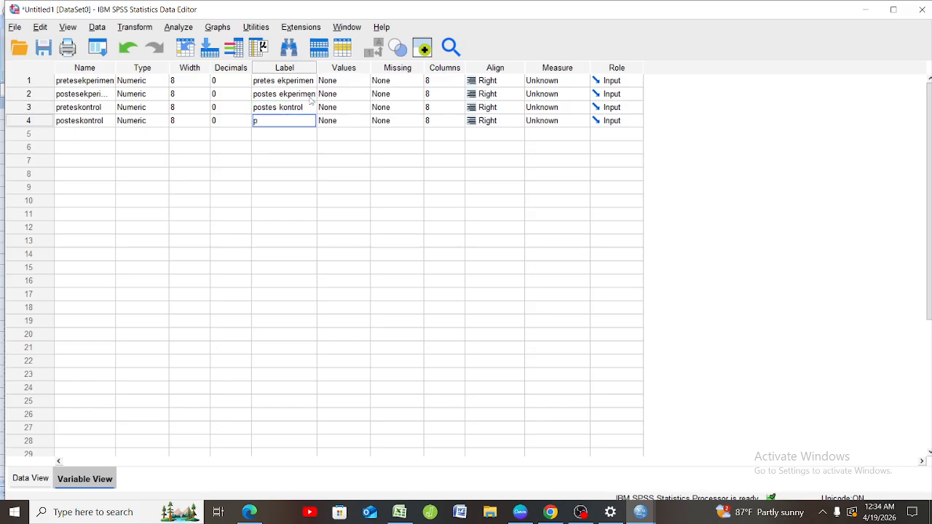
type("ostes kontrol")
Set up an Explore analysis with all four experimental and control pretest and posttest variables as dependents.
left_click(48, 483)
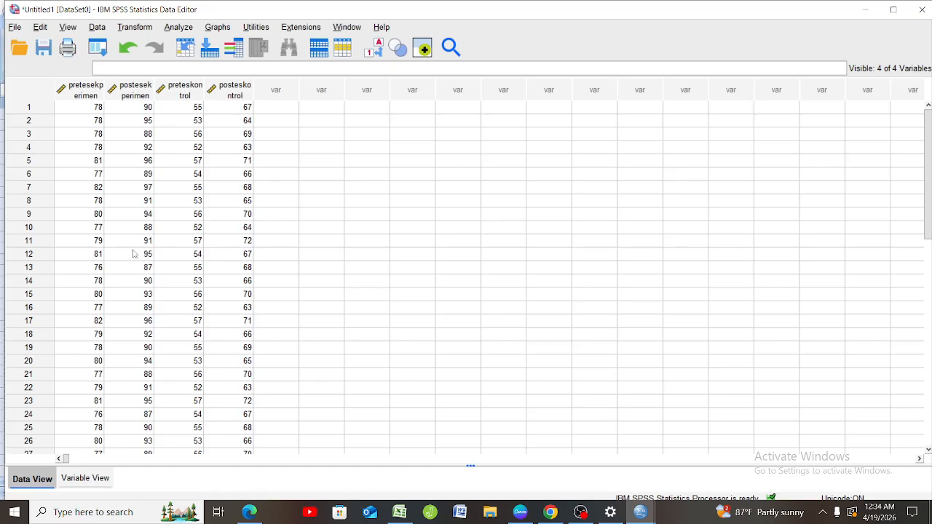
left_click(183, 29)
mouse_move(307, 78)
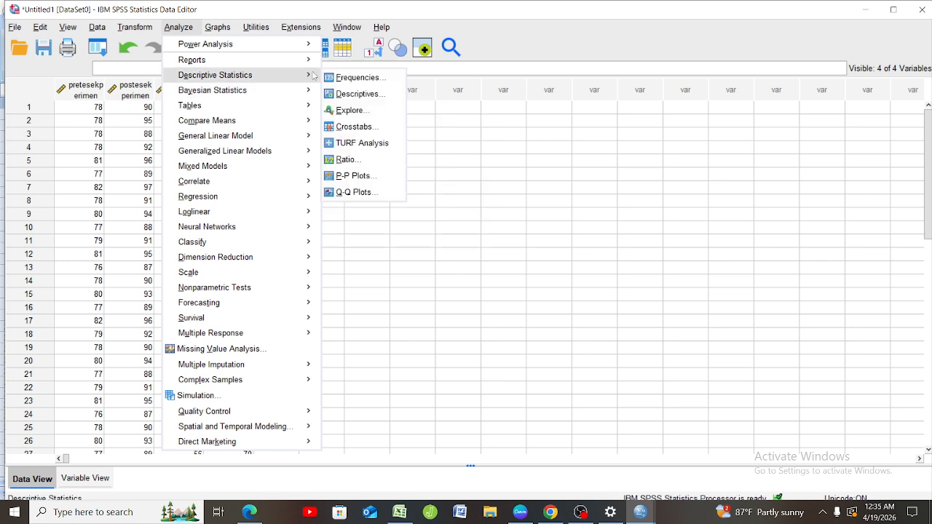
left_click(355, 112)
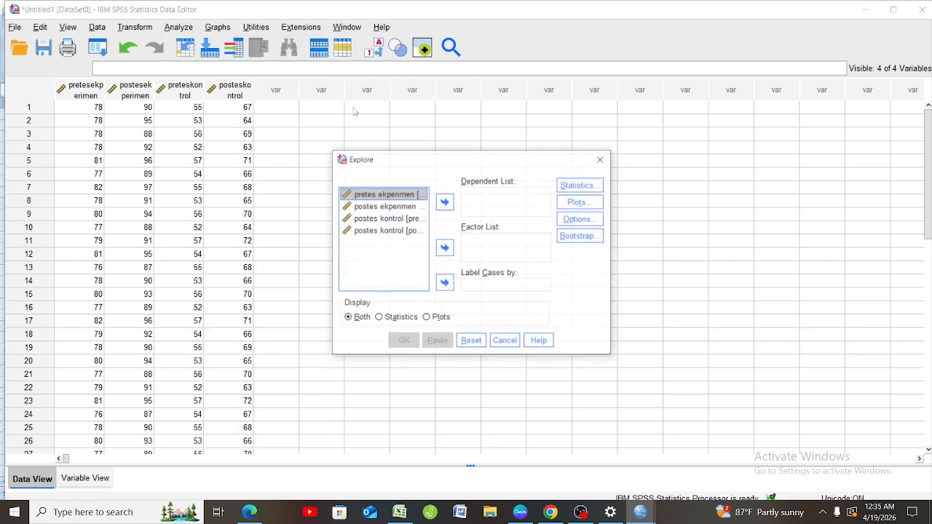
left_click(445, 204)
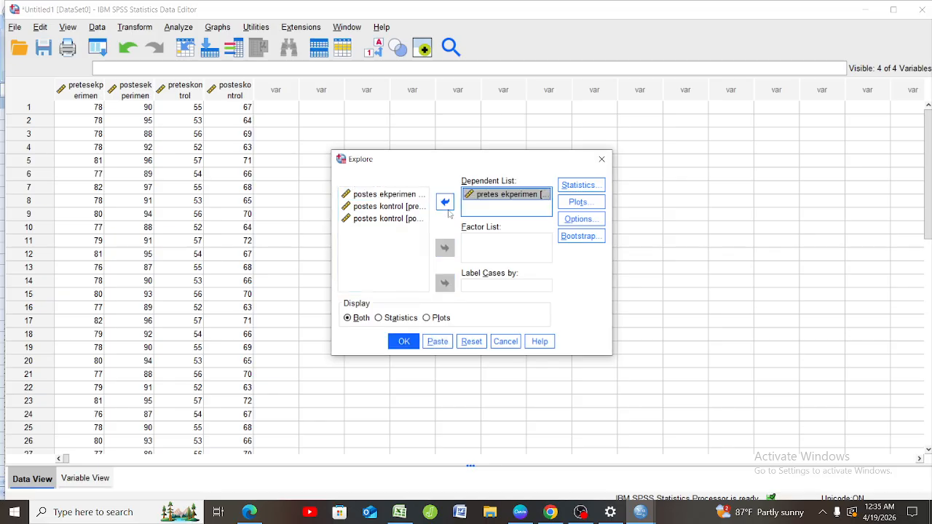
left_click(408, 195)
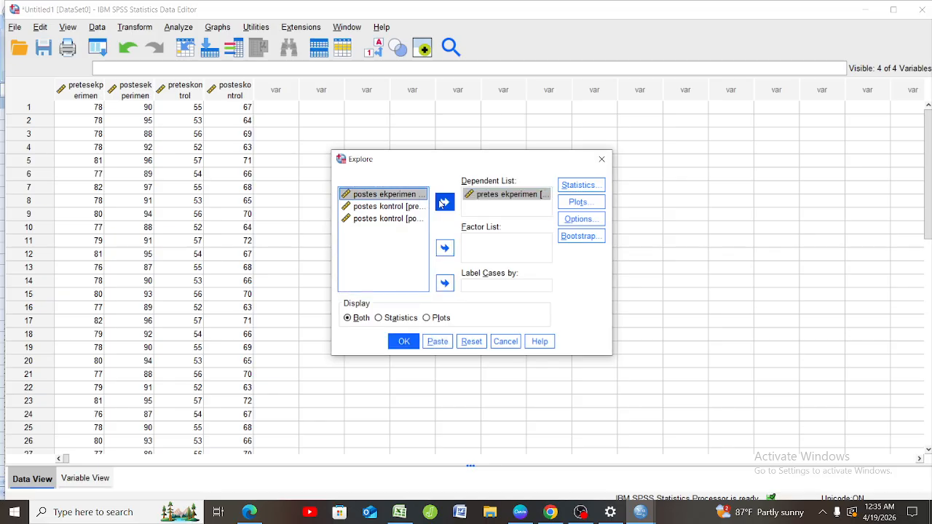
left_click(443, 203)
left_click(417, 196)
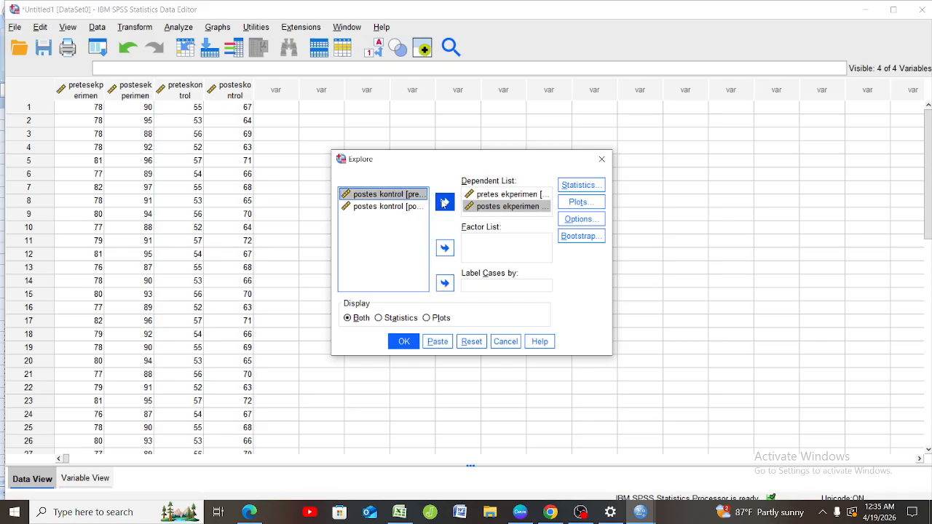
left_click(443, 203)
left_click(407, 195)
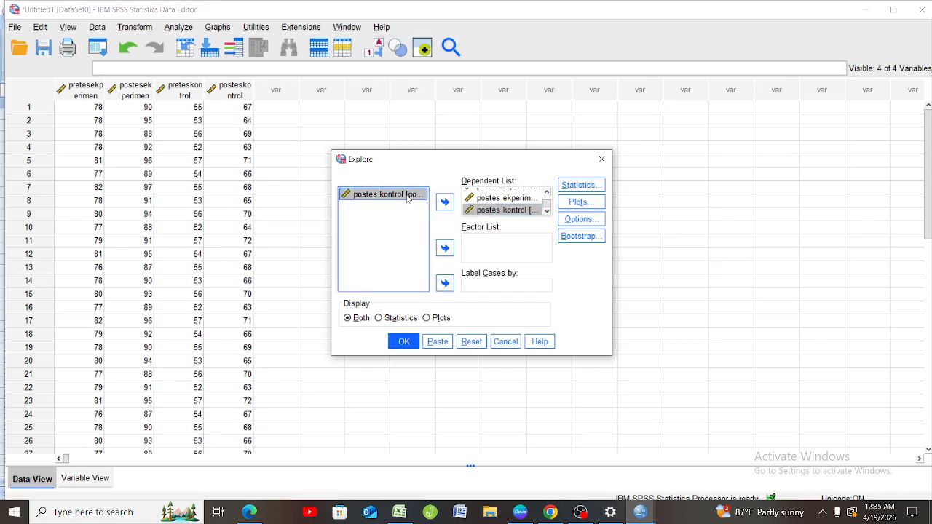
left_click(444, 202)
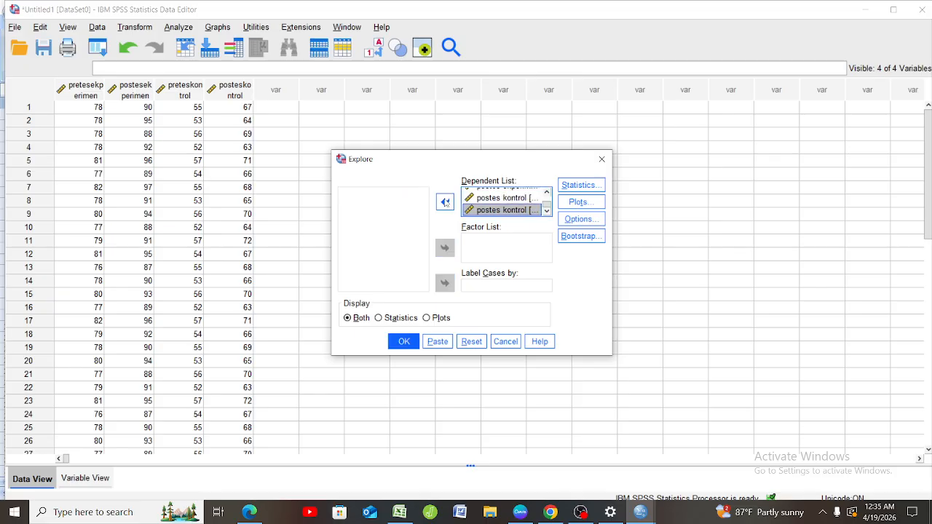
Enable normality plots with tests for the Explore analysis and run it.
left_click(589, 203)
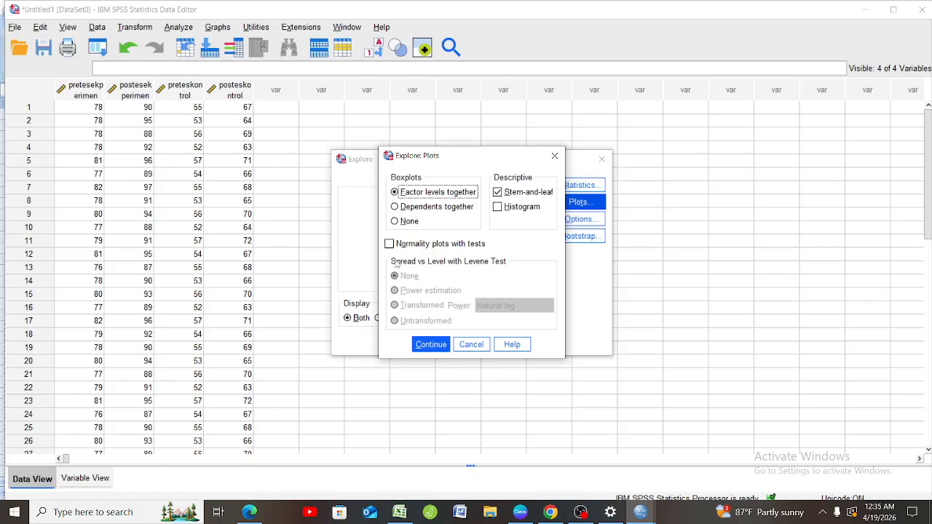
left_click(389, 244)
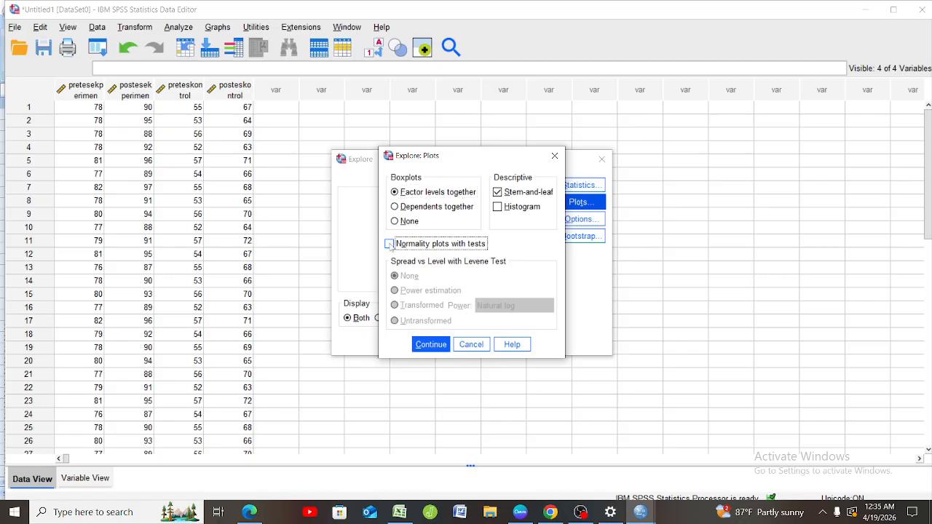
left_click(428, 344)
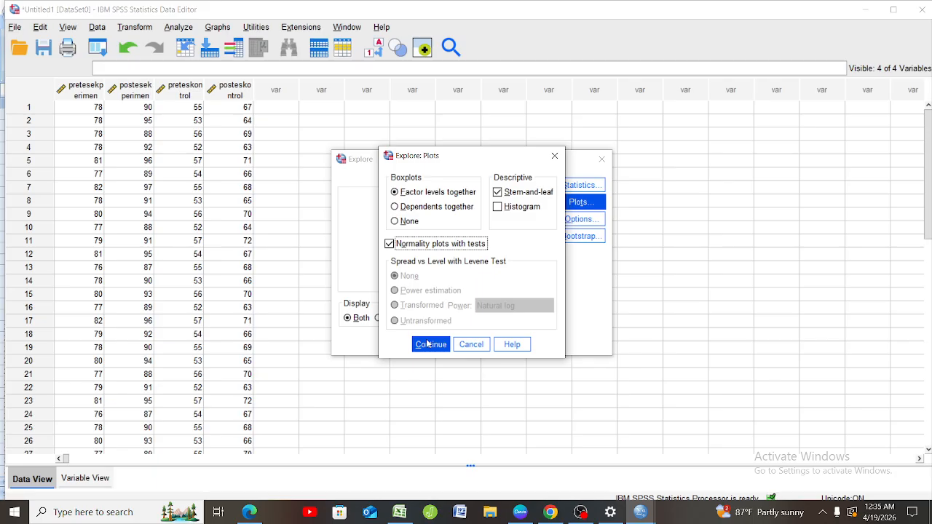
left_click(428, 344)
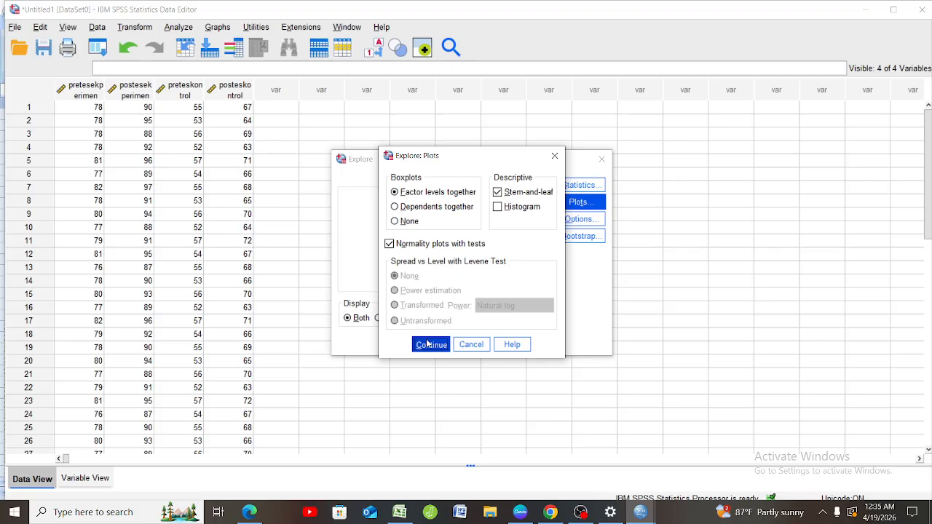
left_click(429, 347)
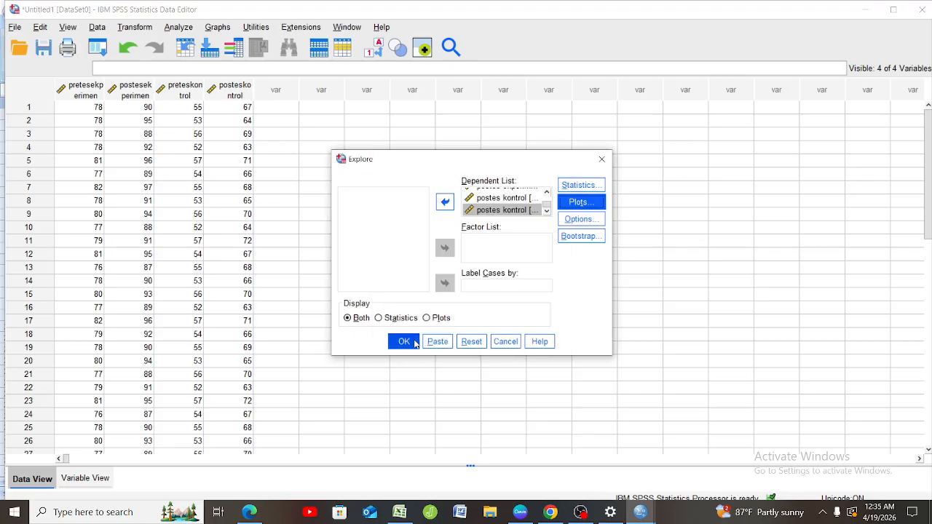
left_click(403, 341)
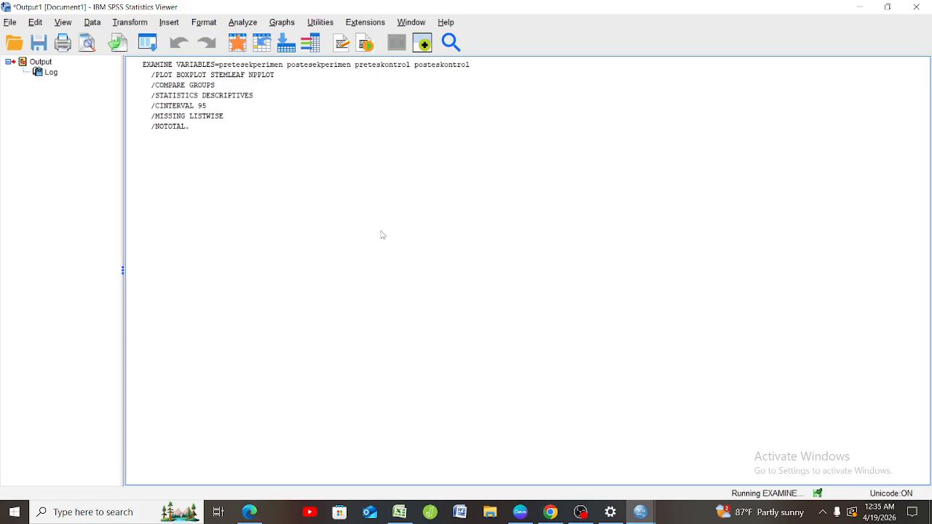
Rerun the Explore analysis on the same four variables with its existing plot settings and review the Tests of Normality table.
left_click(244, 22)
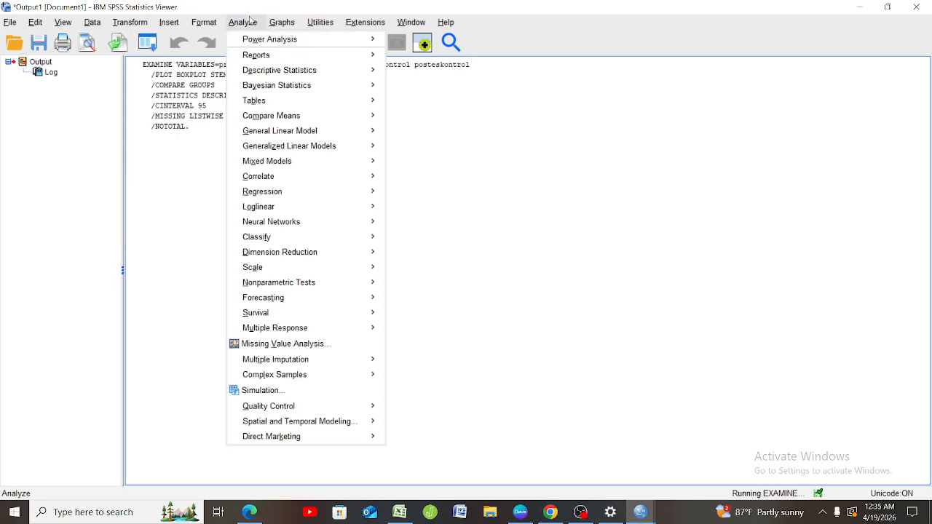
mouse_move(366, 76)
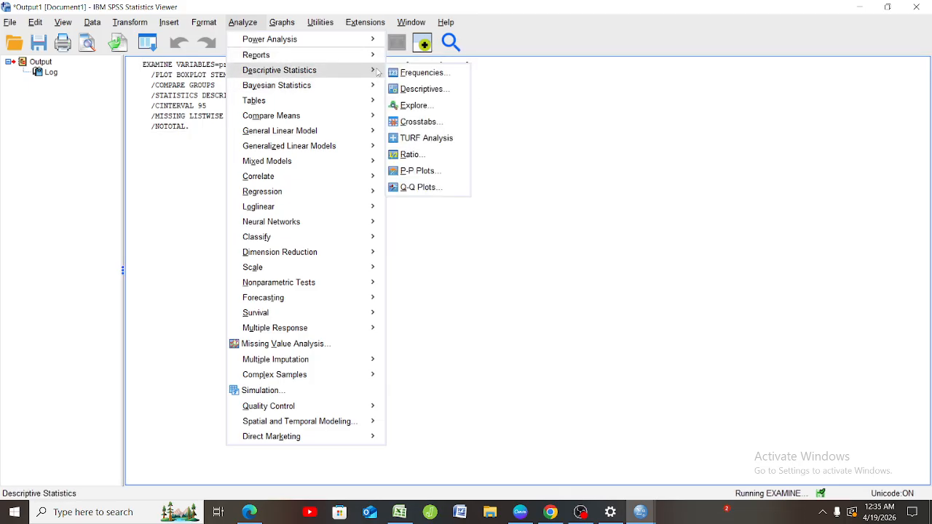
left_click(412, 107)
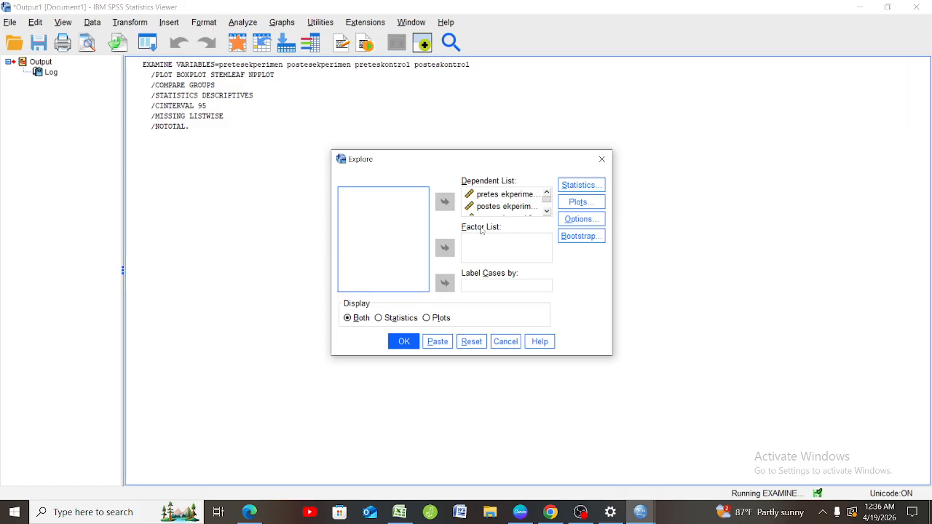
scroll(510, 216, "down", 2)
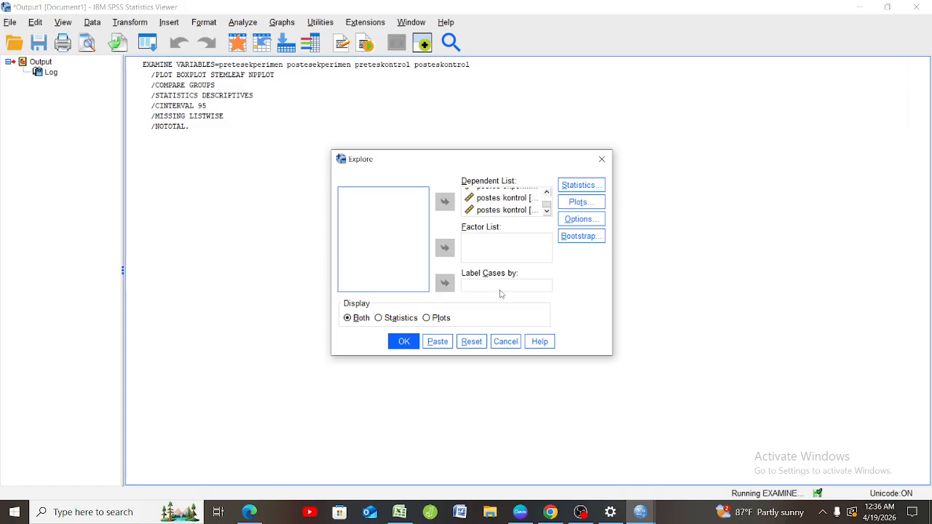
left_click(580, 202)
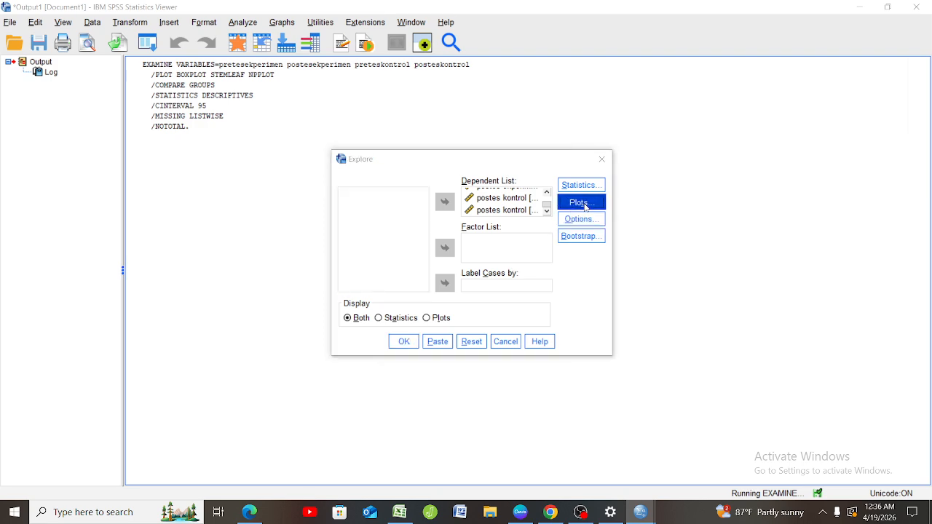
left_click(429, 344)
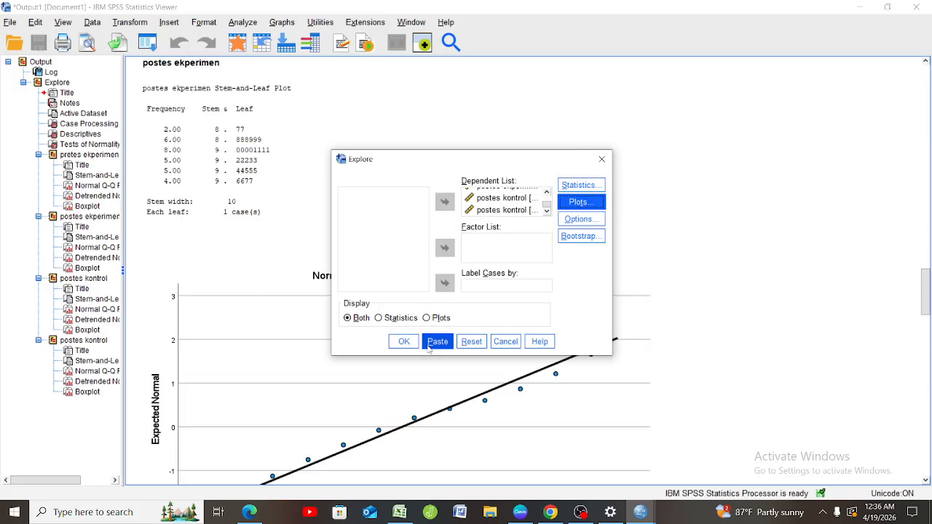
left_click(405, 343)
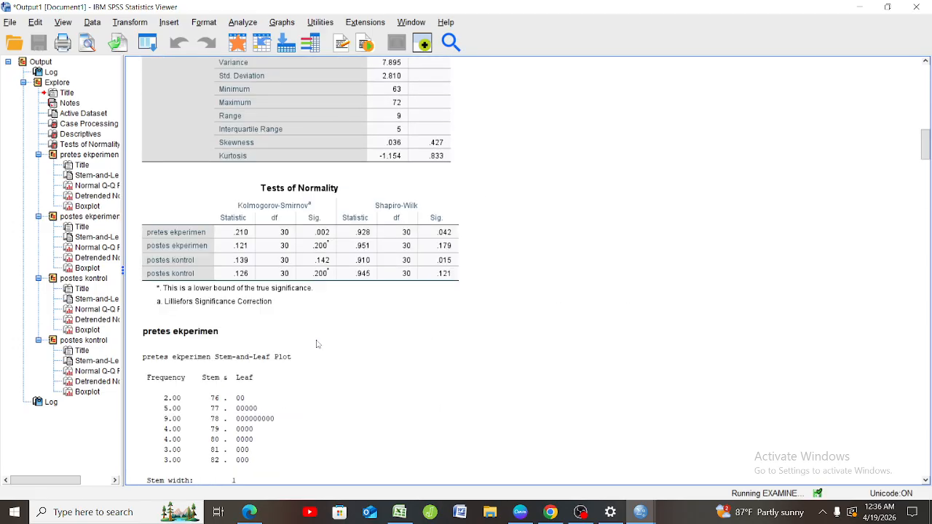
scroll(317, 344, "down", 15)
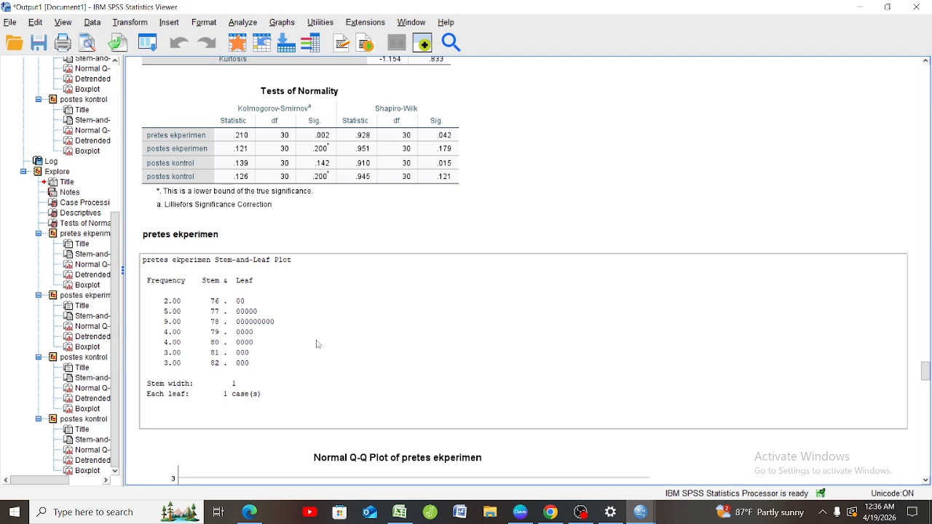
left_click(318, 343)
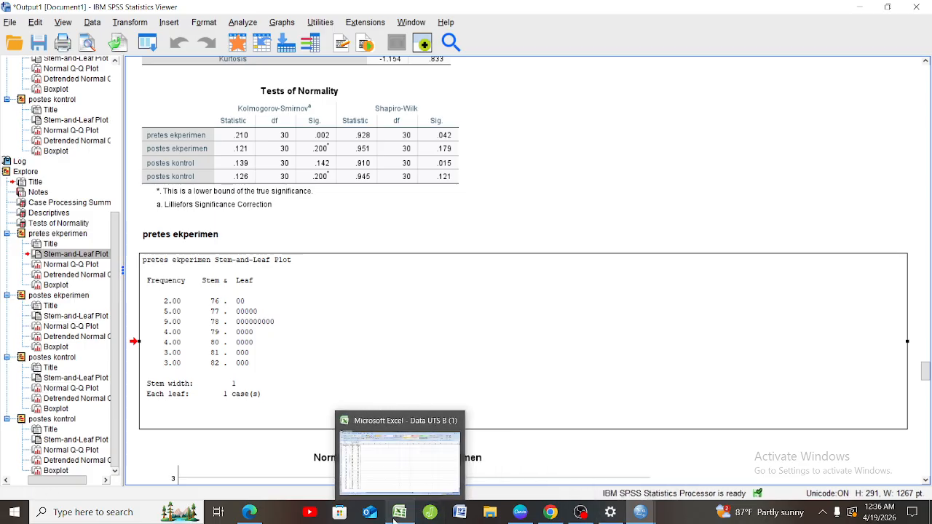
Switch to the Data UTS B workbook in Excel and examine the Posttest columns on the Eksperimen and Kontrol sheets.
left_click(394, 485)
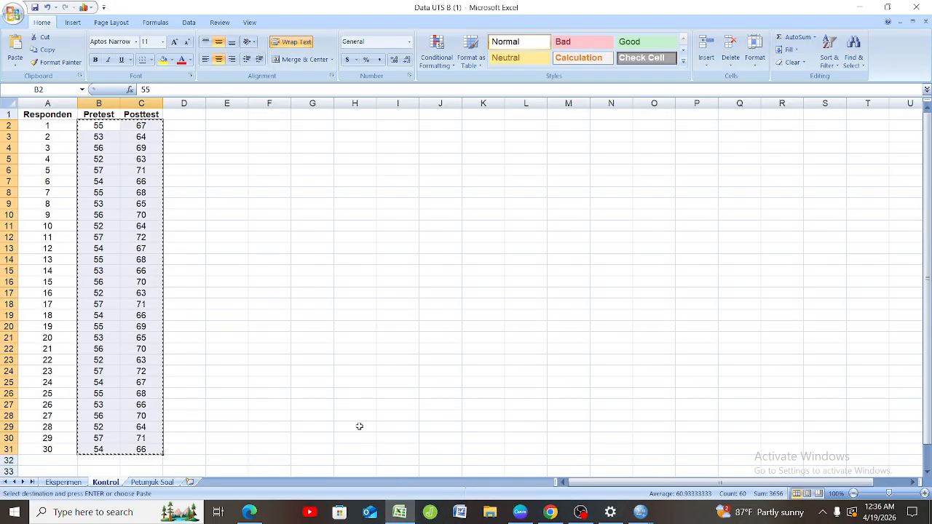
left_click(64, 482)
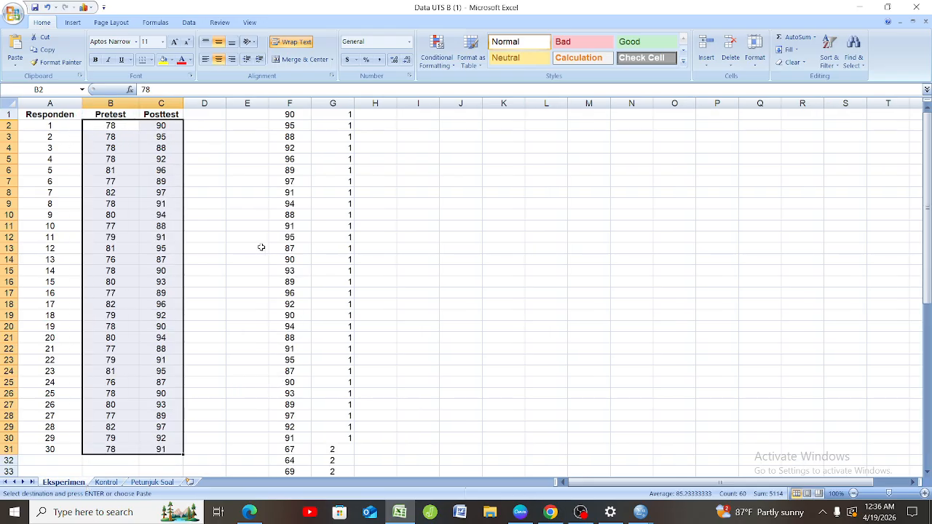
left_click(250, 245)
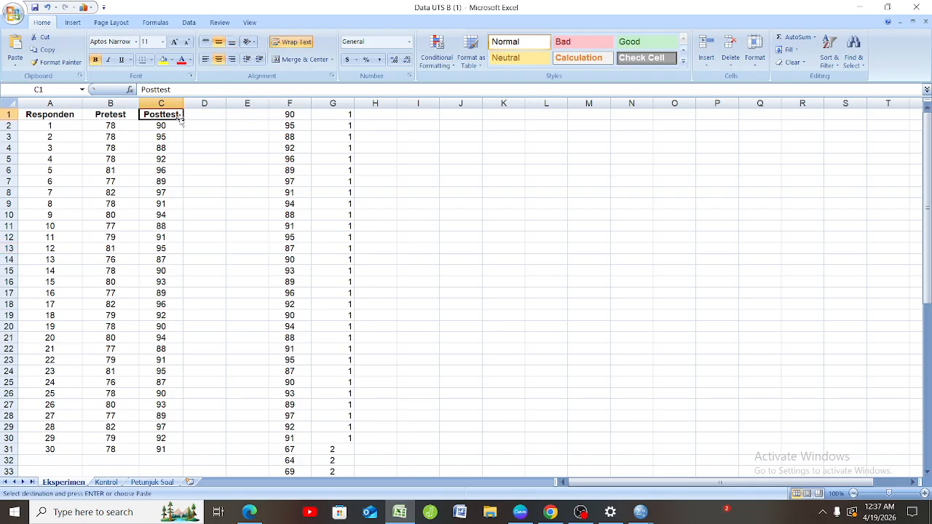
left_click(105, 482)
left_click(198, 182)
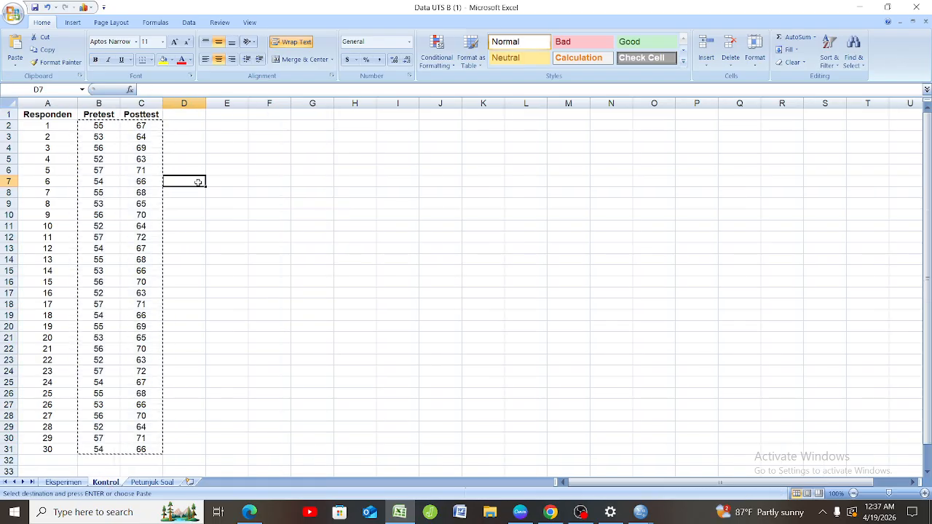
left_click(151, 117)
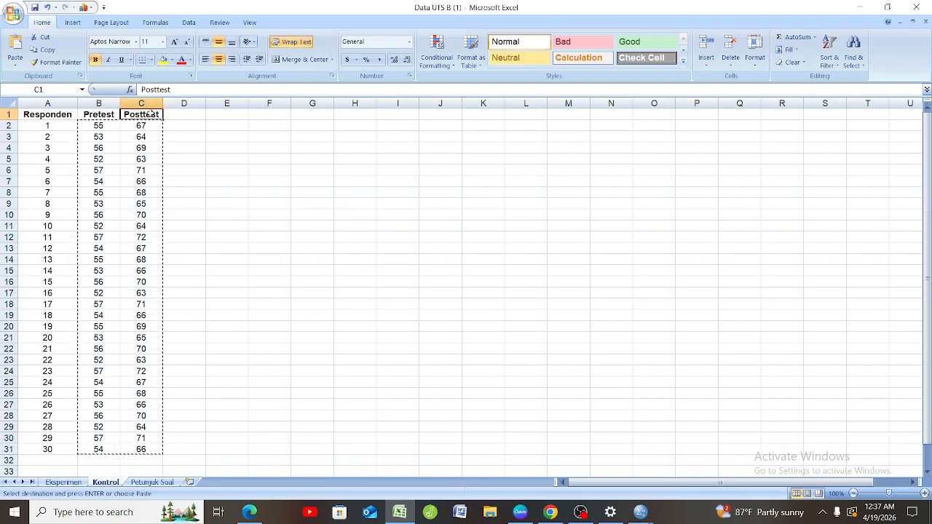
left_click(78, 484)
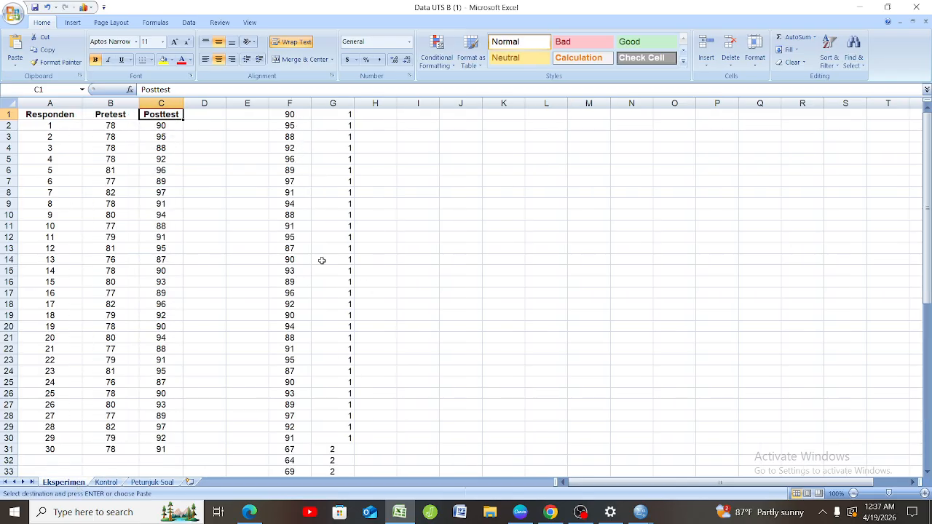
Examine the stacked posttest scores in column F and their group codes 1 and 2 in column G of the Eksperimen sheet.
scroll(322, 260, "down", 20)
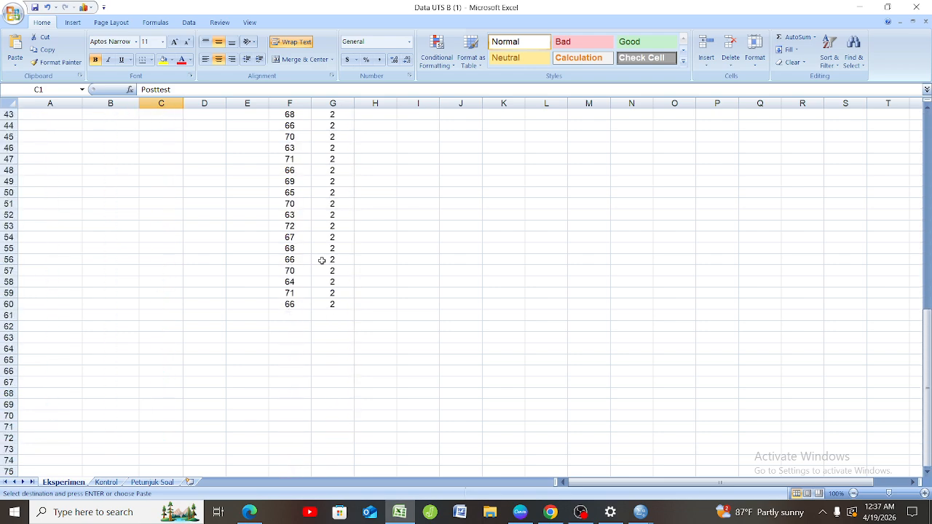
scroll(322, 260, "up", 20)
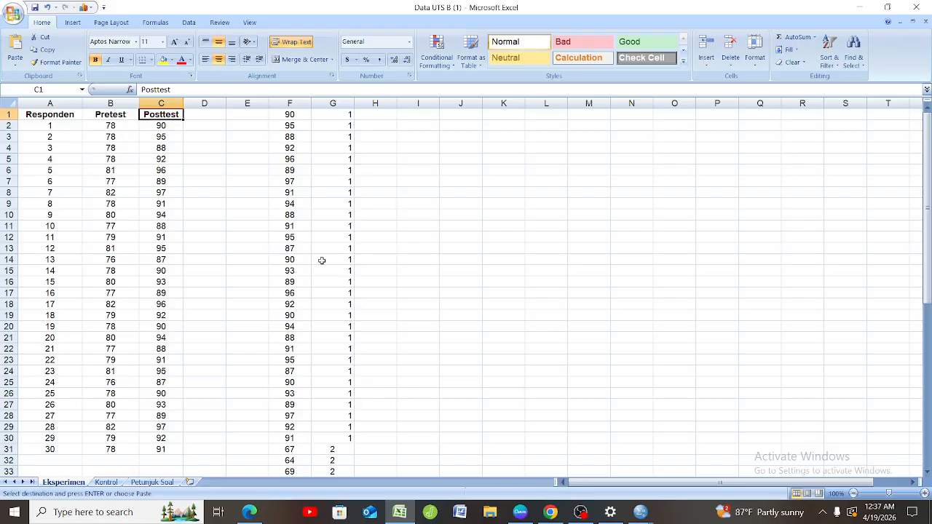
left_click(346, 119)
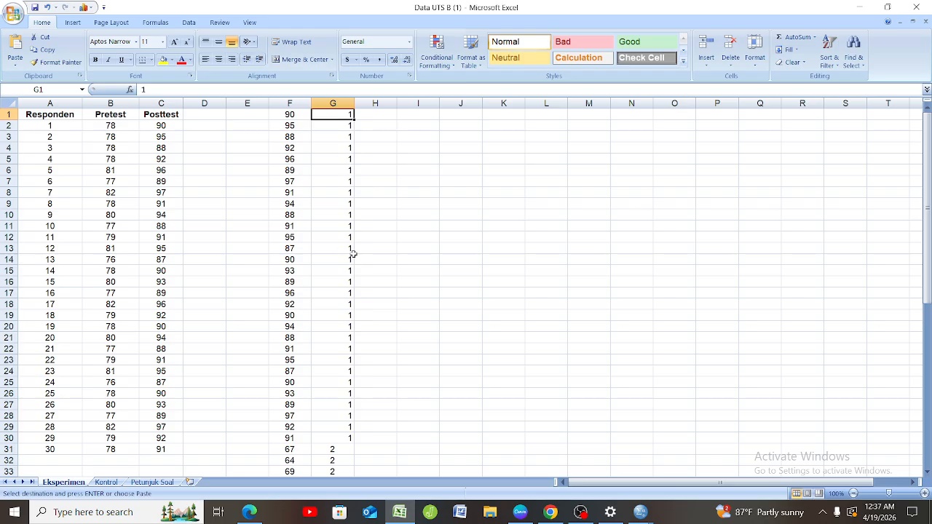
scroll(353, 250, "down", 4)
scroll(353, 248, "down", 1)
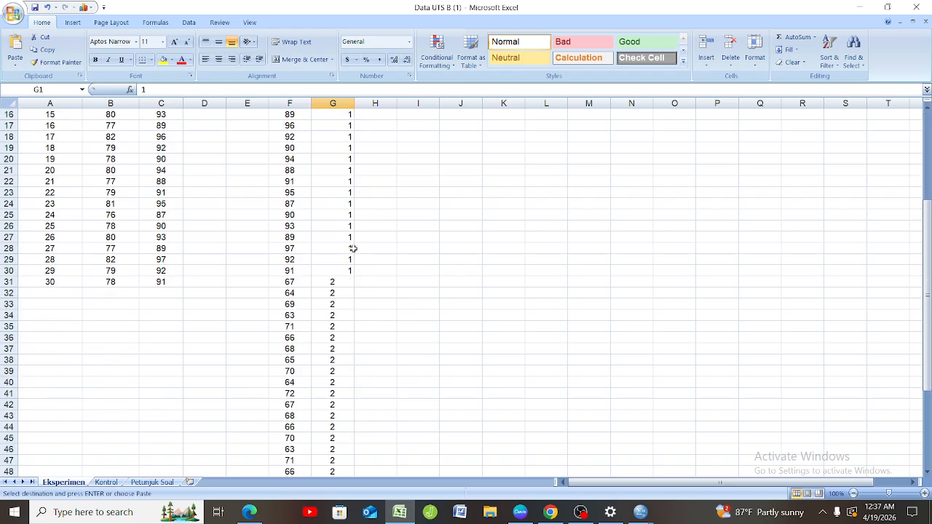
left_click(343, 281)
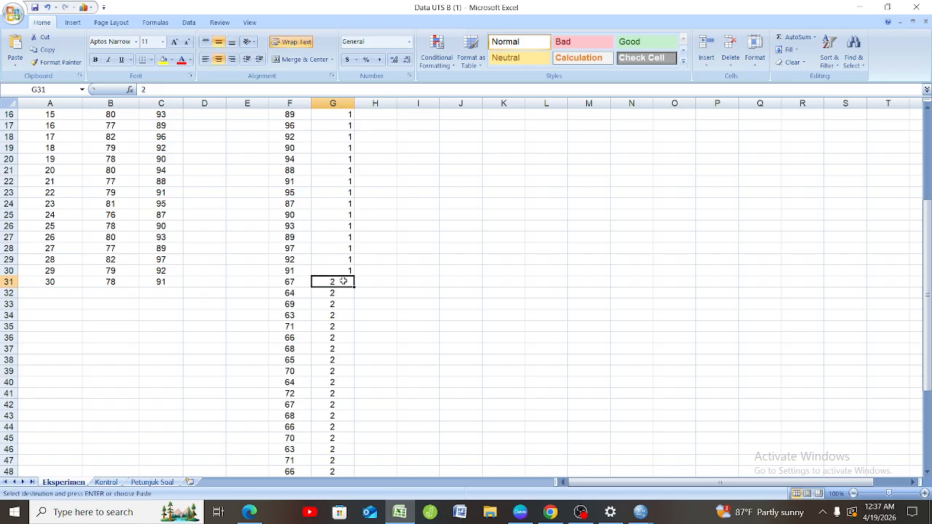
scroll(343, 282, "up", 5)
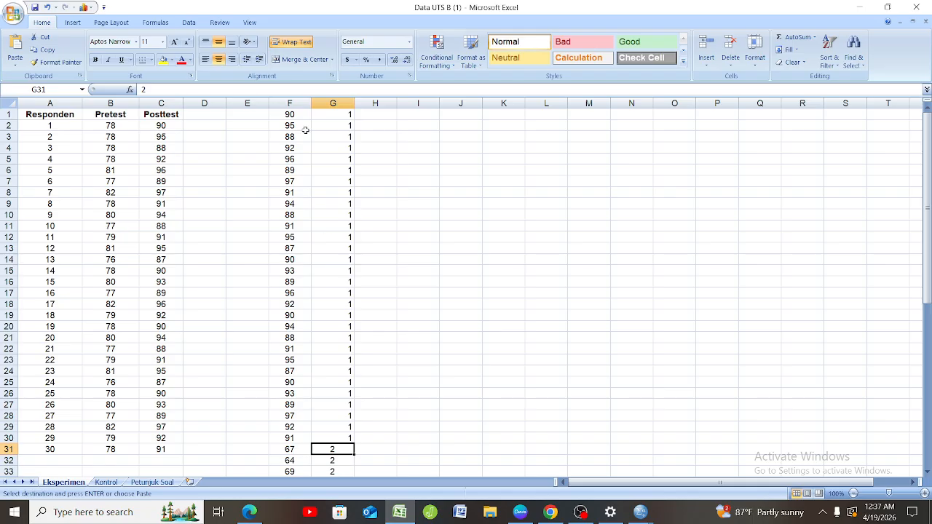
left_click_drag(299, 114, 342, 423)
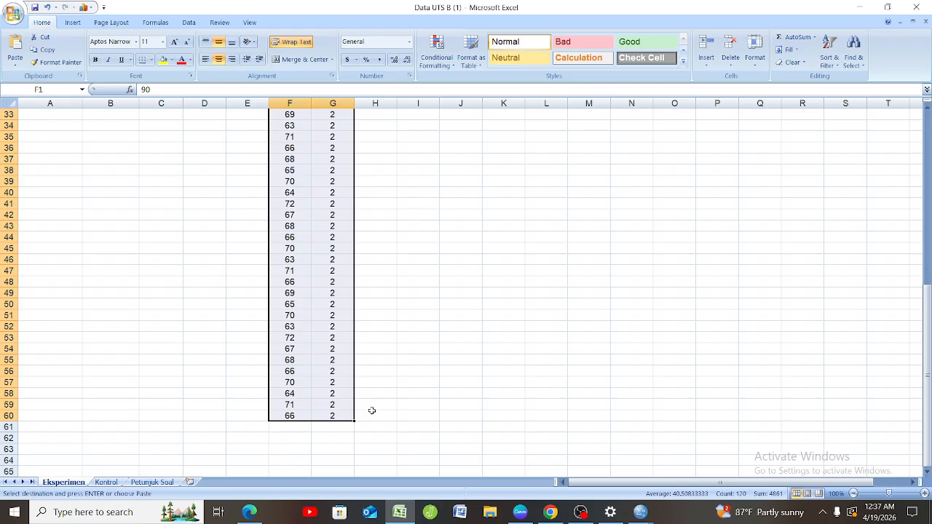
right_click(408, 402)
key("Escape")
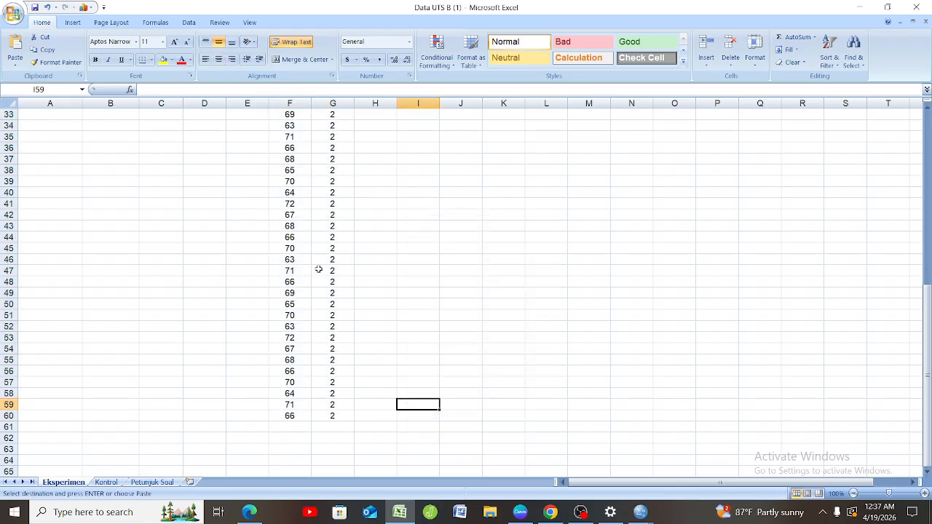
scroll(319, 270, "up", 11)
double_click(304, 115)
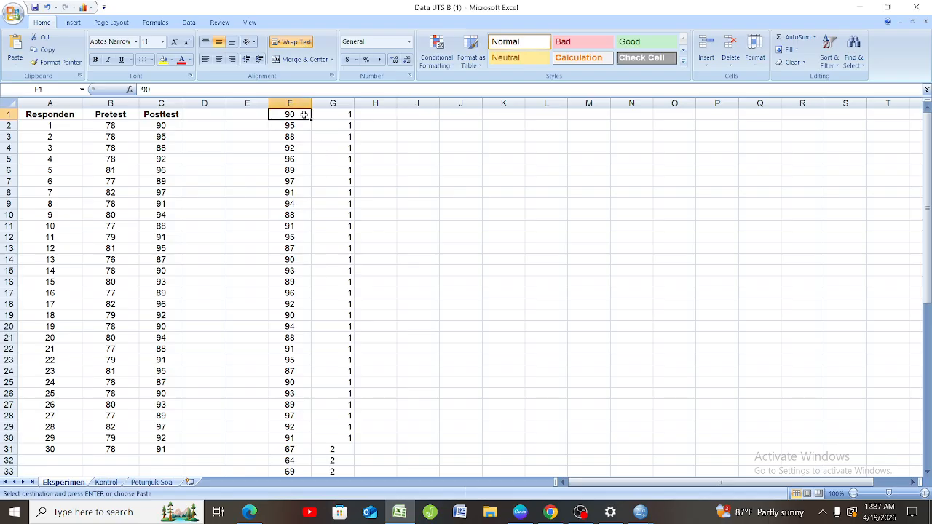
left_click_drag(317, 166, 392, 321)
left_click(509, 289)
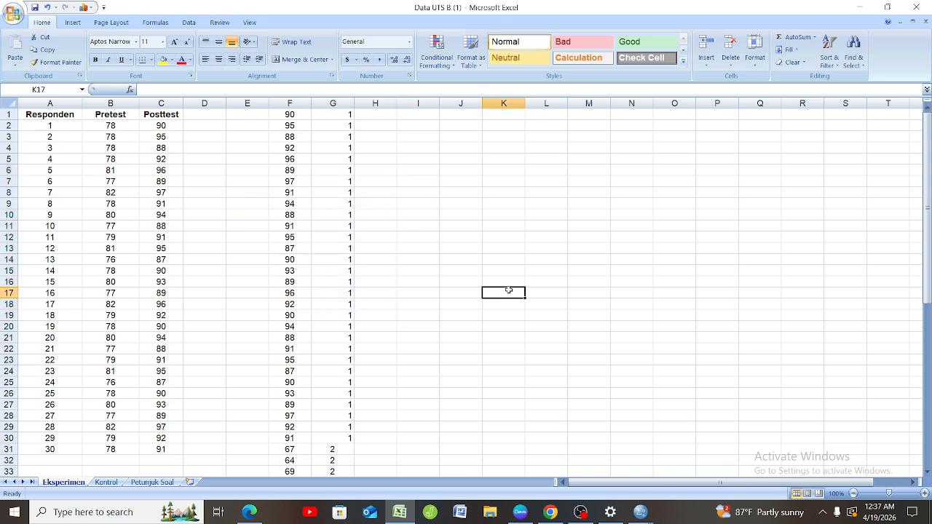
left_click(301, 117)
left_click_drag(303, 119, 315, 162)
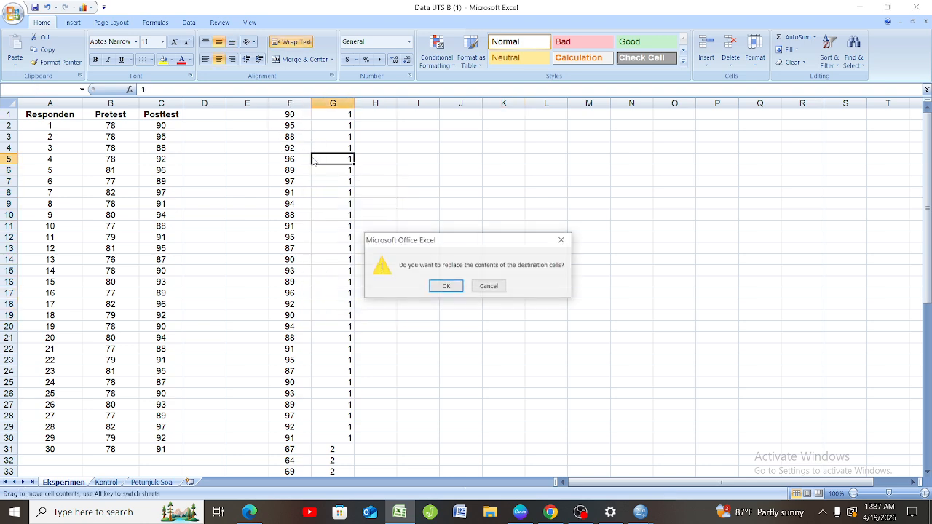
left_click(562, 239)
left_click(344, 138)
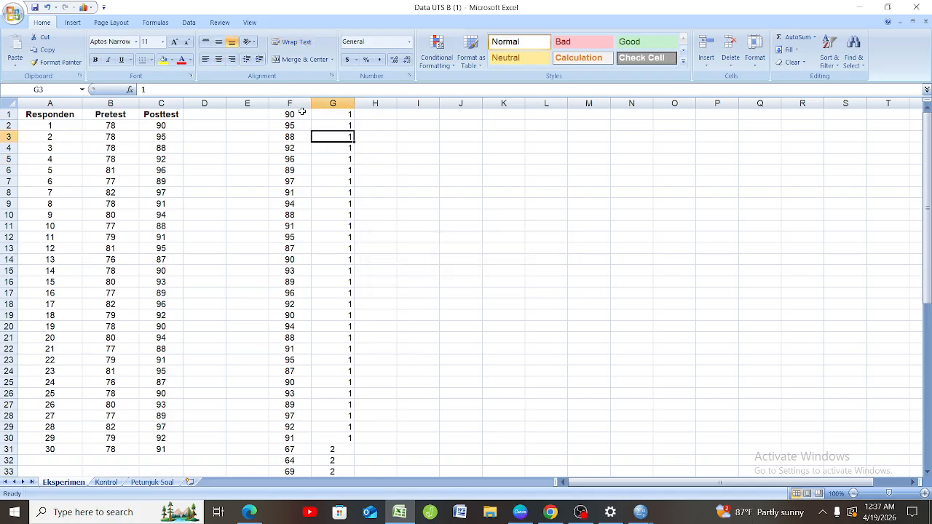
Copy the stacked scores and group codes in F1:G60 and paste them into the empty SPSS Data Editor starting at row 1.
left_click_drag(306, 115, 347, 451)
right_click(347, 451)
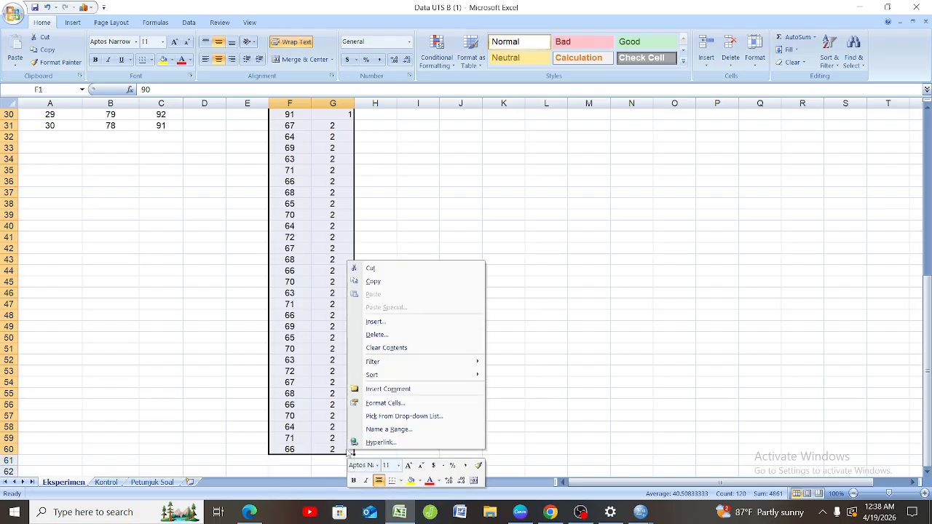
left_click(374, 281)
mouse_move(634, 514)
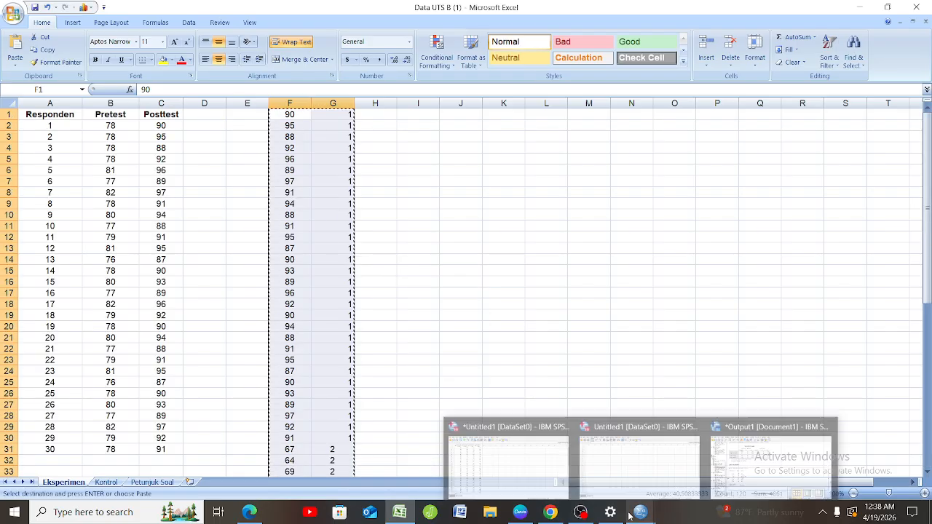
left_click(595, 478)
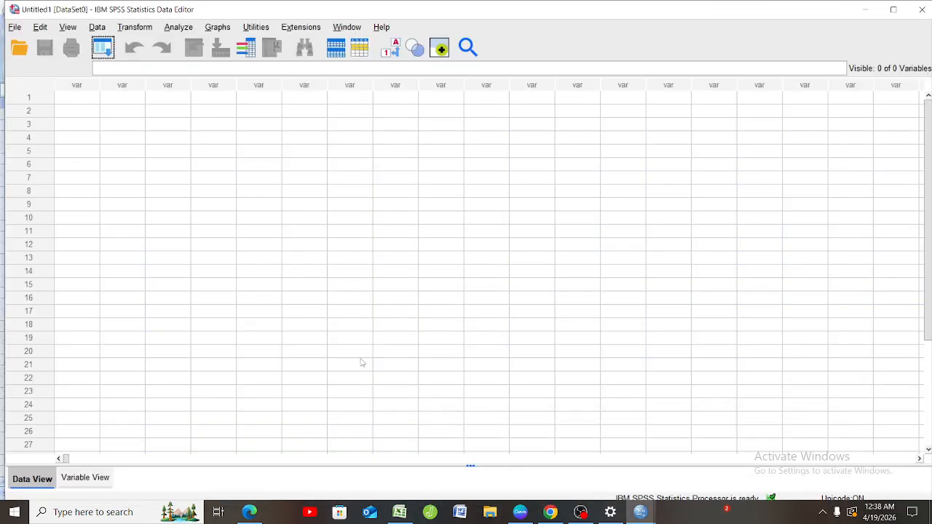
left_click(97, 100)
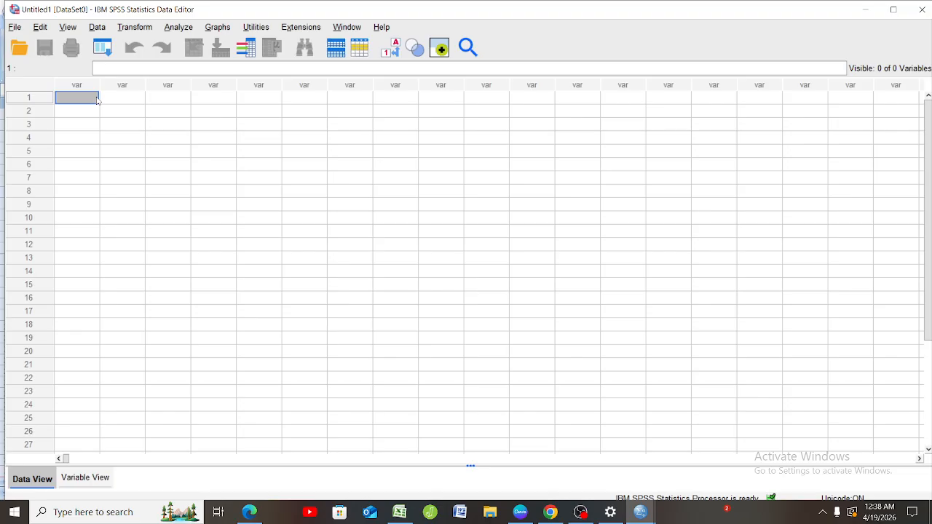
right_click(97, 99)
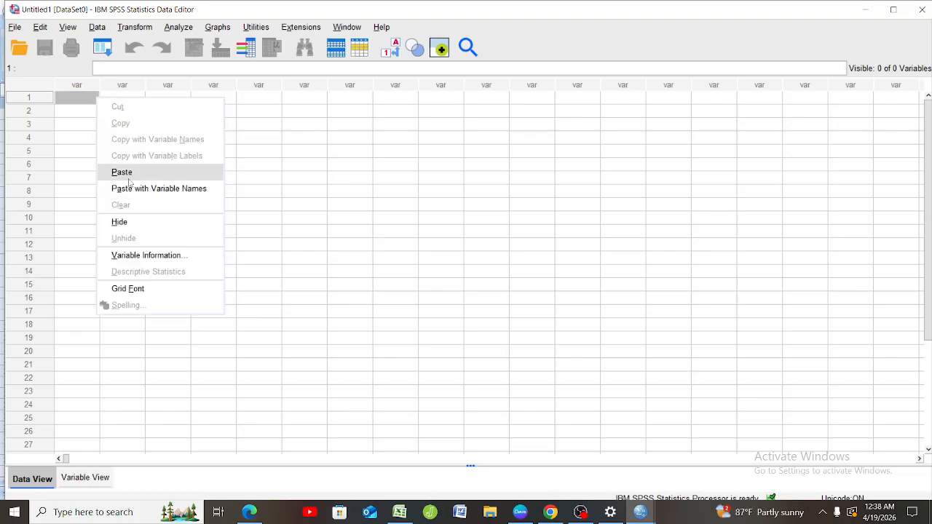
left_click(129, 182)
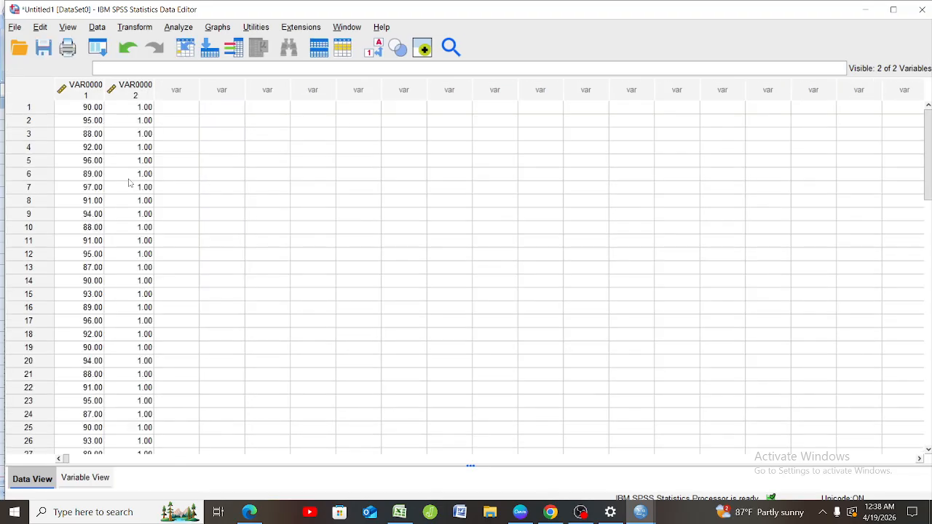
Rename the score variable as nilai and the group-code variable as kelas.
left_click(81, 478)
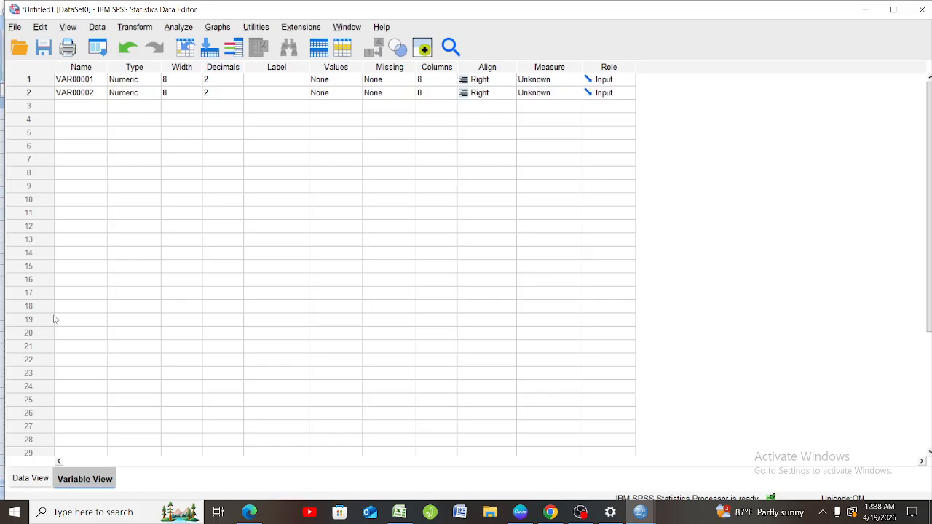
left_click(93, 78)
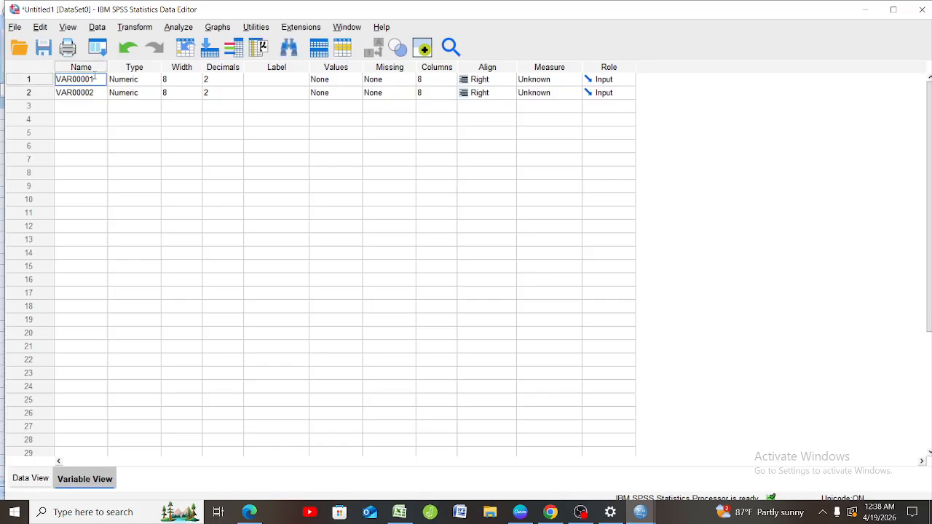
key("BackSpace")
key("BackSpace")
key("BackSpace")
key("BackSpace")
key("BackSpace")
key("BackSpace")
key("BackSpace")
type("nilai")
left_click(98, 93)
key("BackSpace")
key("BackSpace")
key("BackSpace")
key("BackSpace")
key("BackSpace")
key("BackSpace")
key("BackSpace")
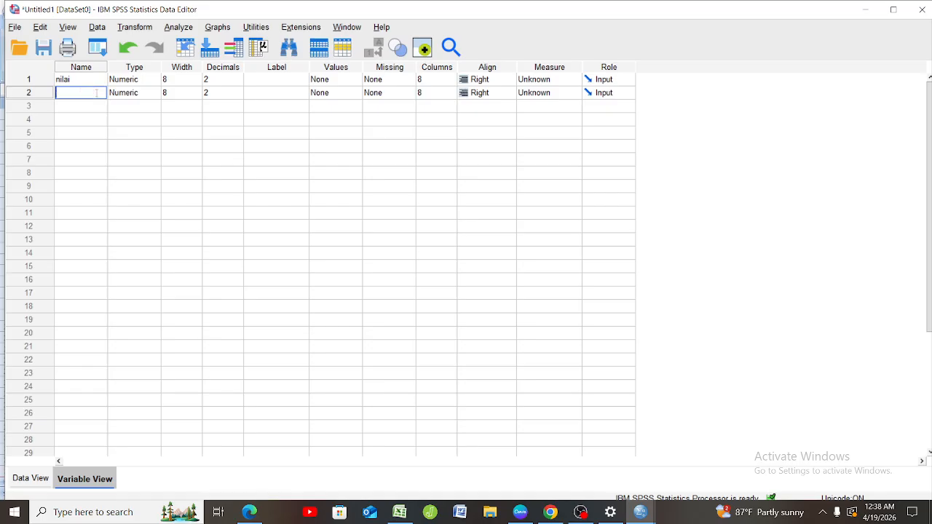
type("kelas")
Set the decimals of both variables to 0 and label them "nilai" and "kalas".
left_click(225, 80)
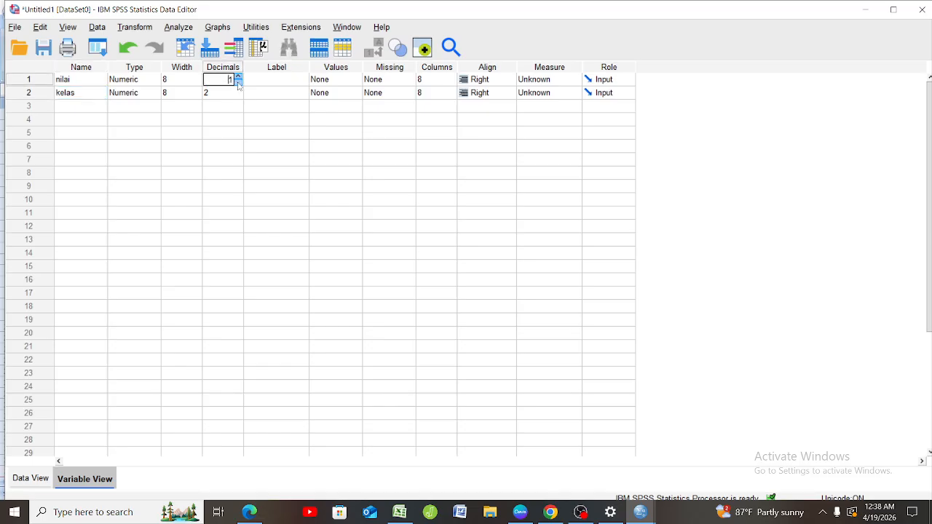
left_click(237, 97)
left_click(237, 97)
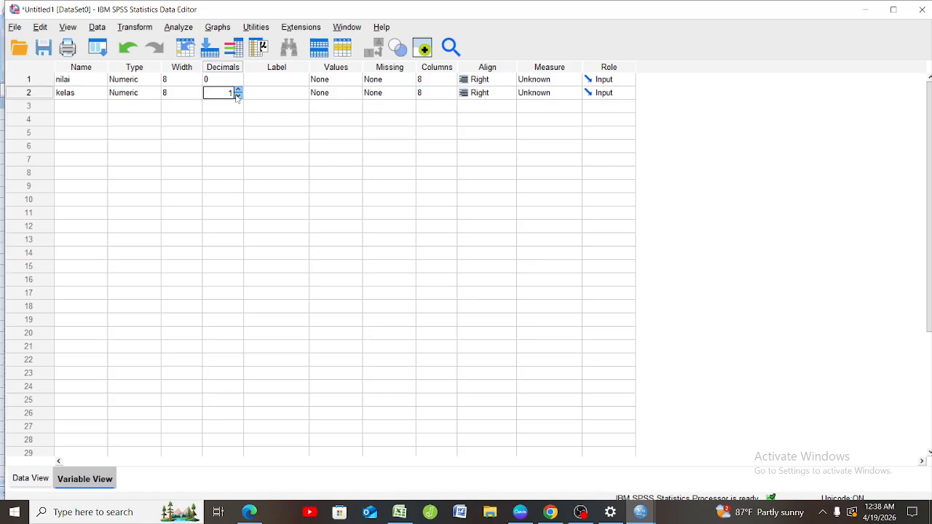
left_click(262, 75)
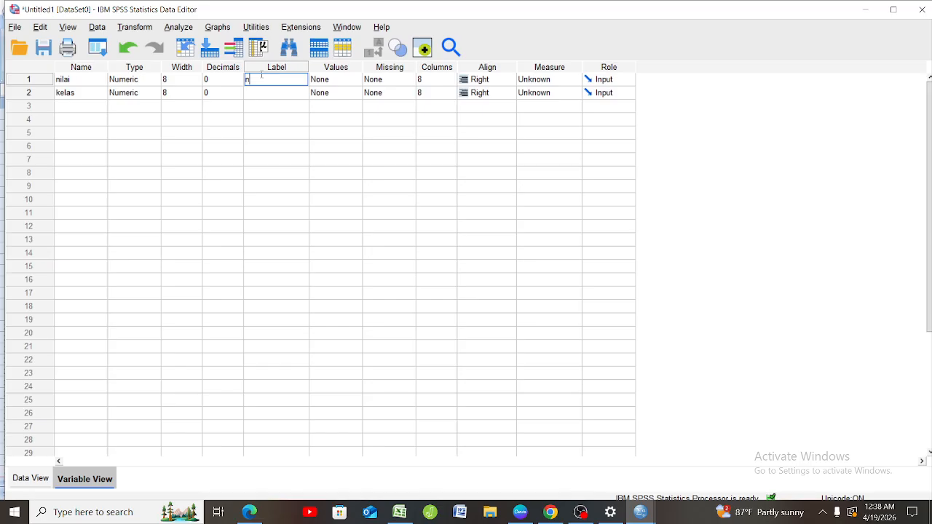
type("nilai")
left_click(256, 94)
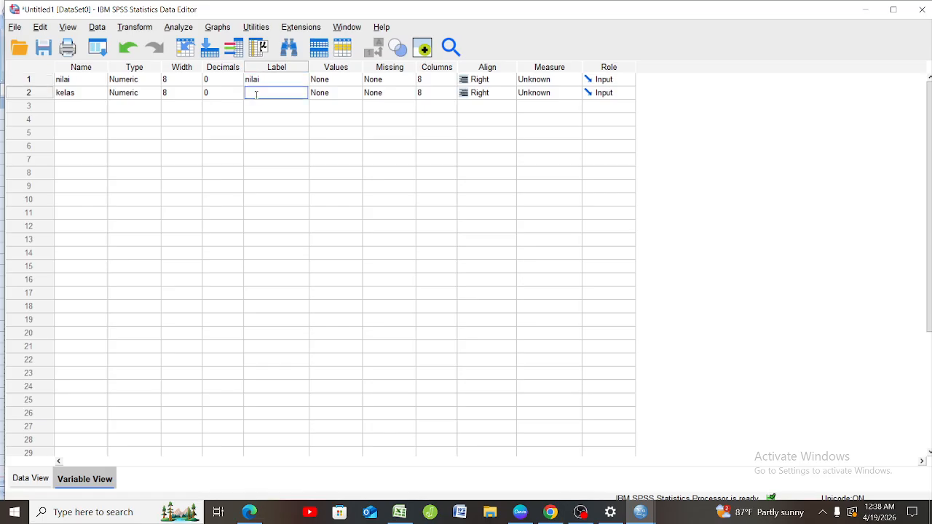
type("kela")
key("BackSpace")
key("BackSpace")
type("as")
Add a value label to the nilai variable that defines 1 as "nilai postes kelas ekperimen".
left_click(349, 82)
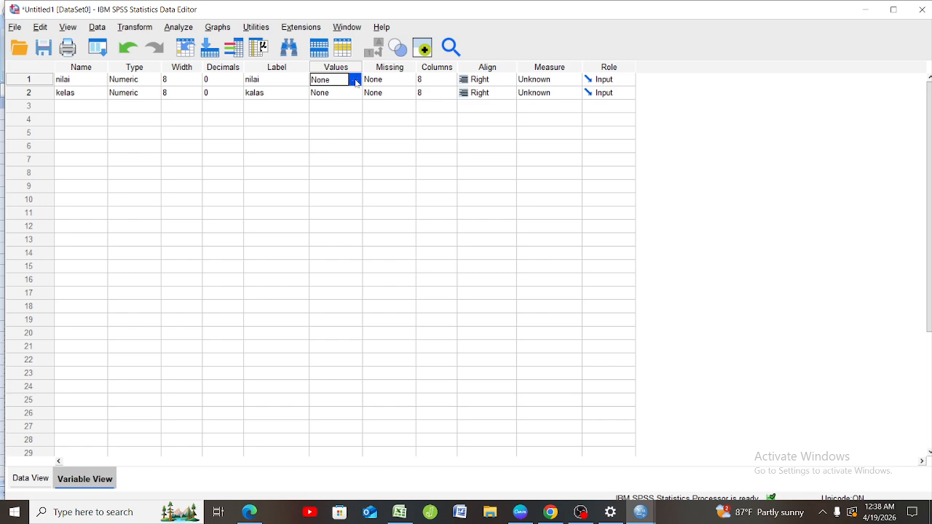
left_click(355, 80)
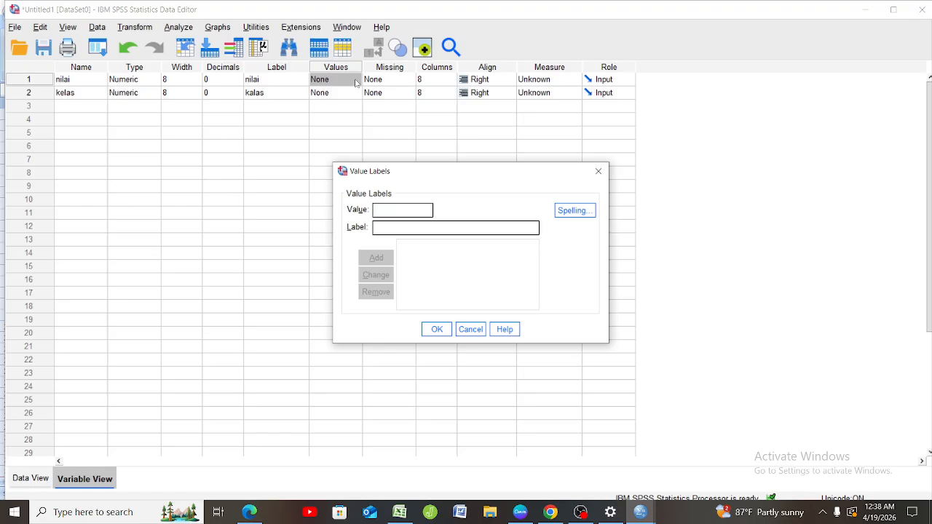
type("1")
type("nilai")
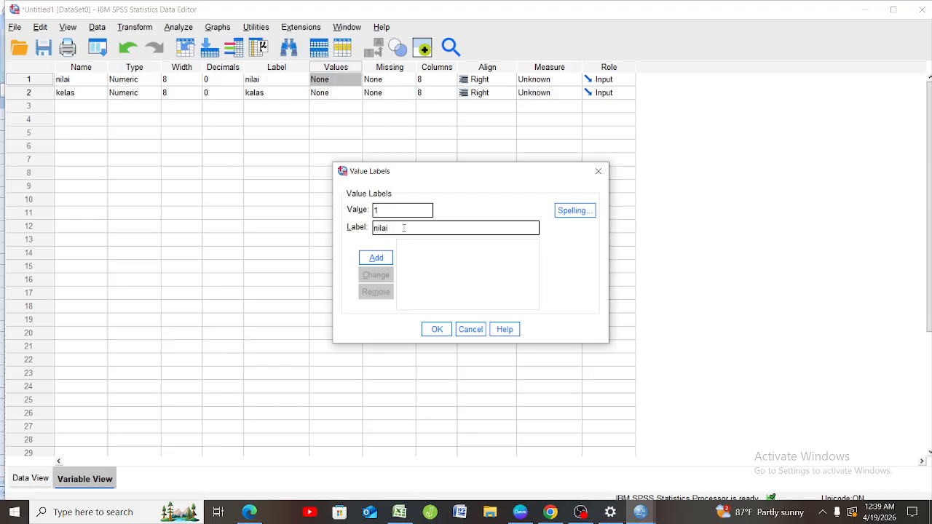
type(" postes kelas ekp")
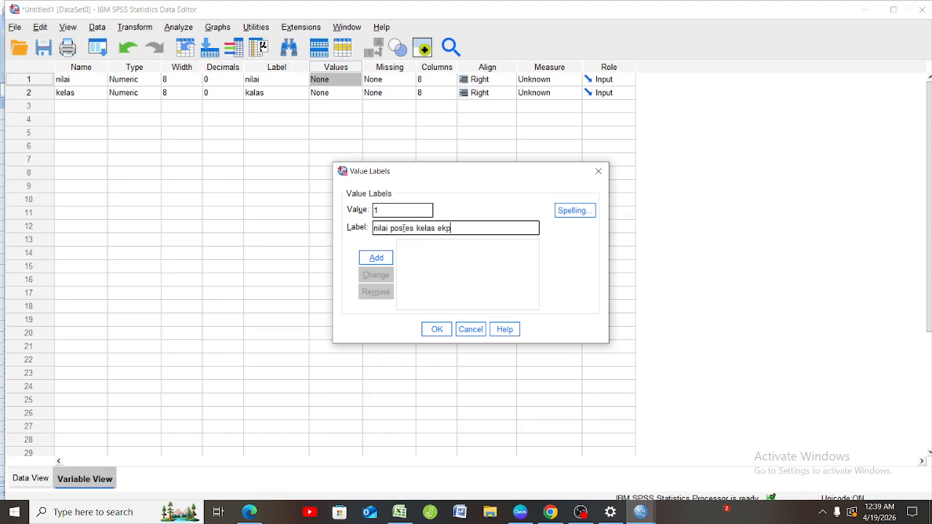
type("erimen")
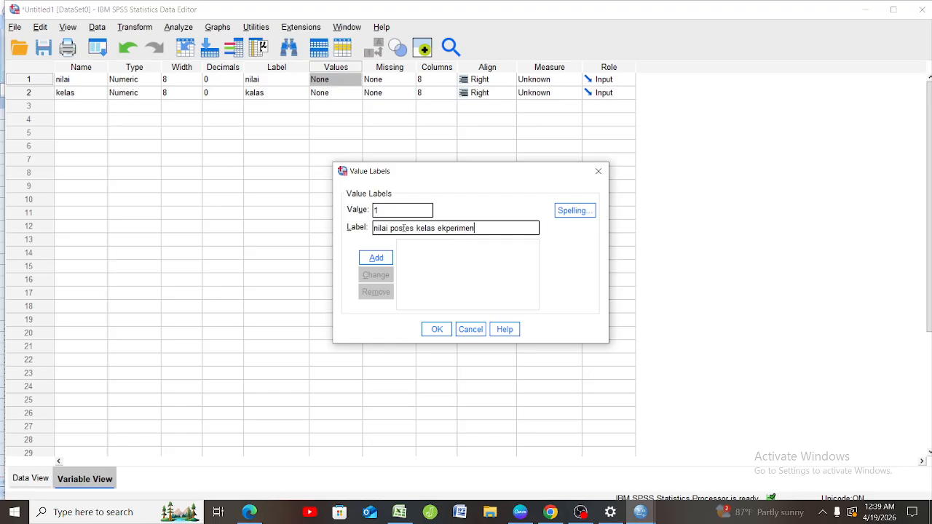
left_click(388, 257)
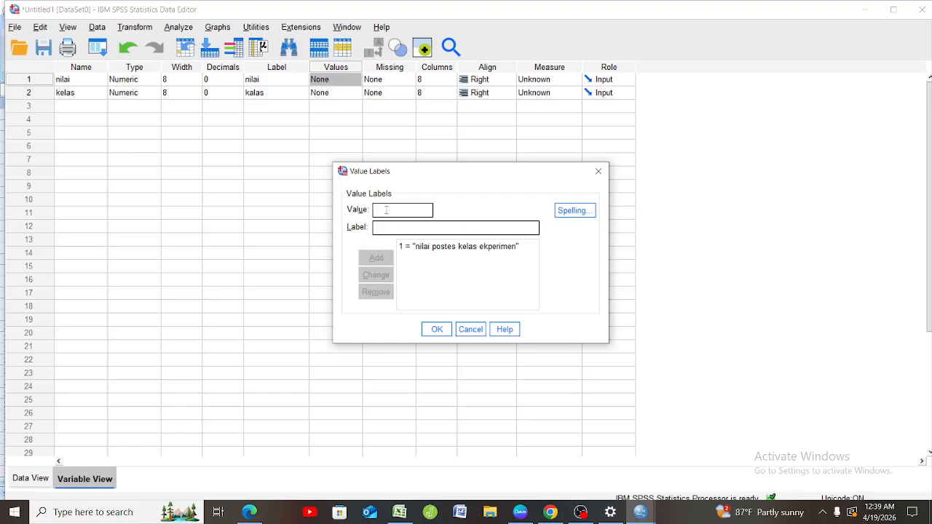
Add a second value label to the nilai variable that defines 2 as "nilai postes kelas kontrol".
type("2")
type("ni")
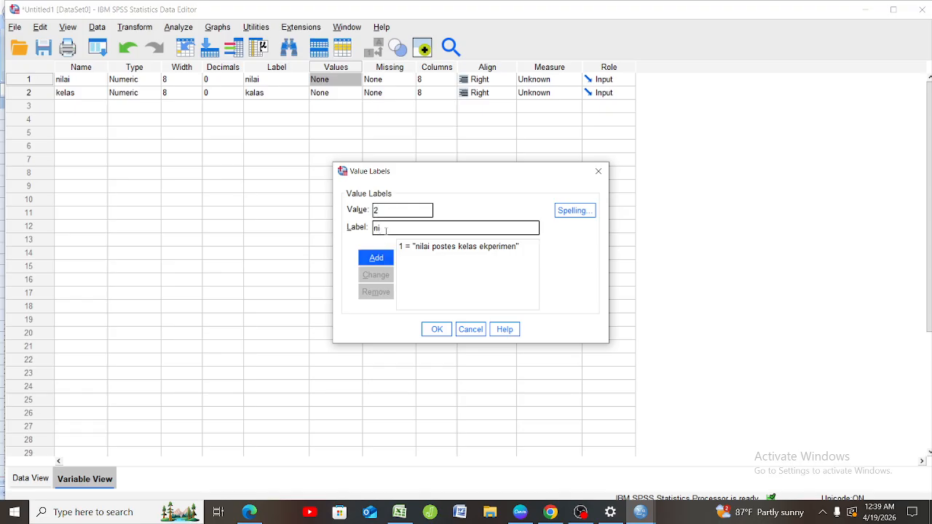
type("lai")
key("BackSpace")
key("BackSpace")
key("BackSpace")
key("BackSpace")
key("BackSpace")
key("BackSpace")
key("BackSpace")
type("postes")
type(" nila")
key("BackSpace")
key("BackSpace")
key("BackSpace")
key("BackSpace")
key("BackSpace")
key("BackSpace")
key("BackSpace")
key("BackSpace")
key("BackSpace")
key("BackSpace")
key("BackSpace")
type("ni")
key("BackSpace")
type("nilai postes kelas ko")
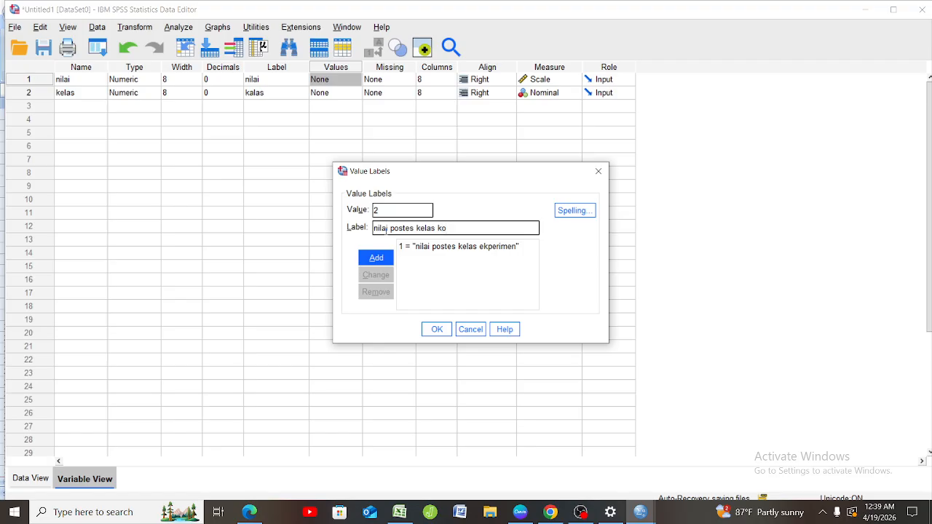
type("ntrol")
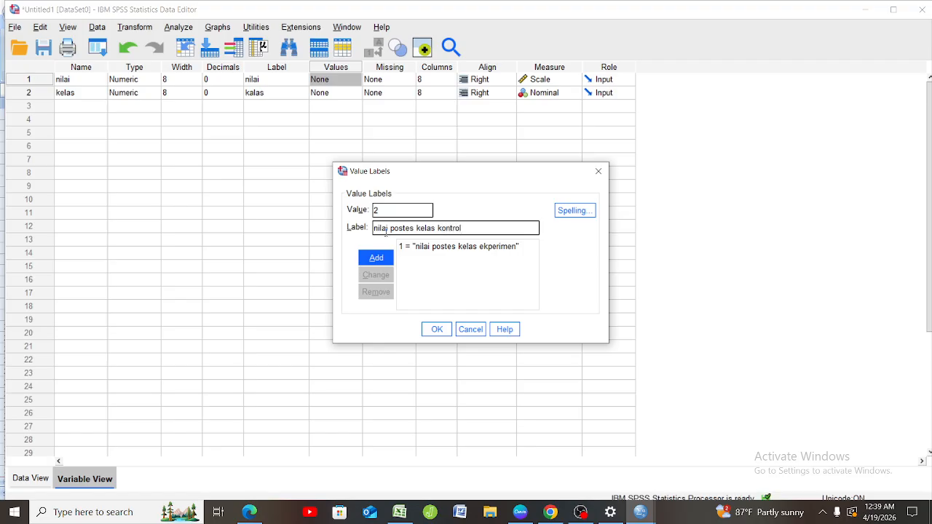
left_click(376, 260)
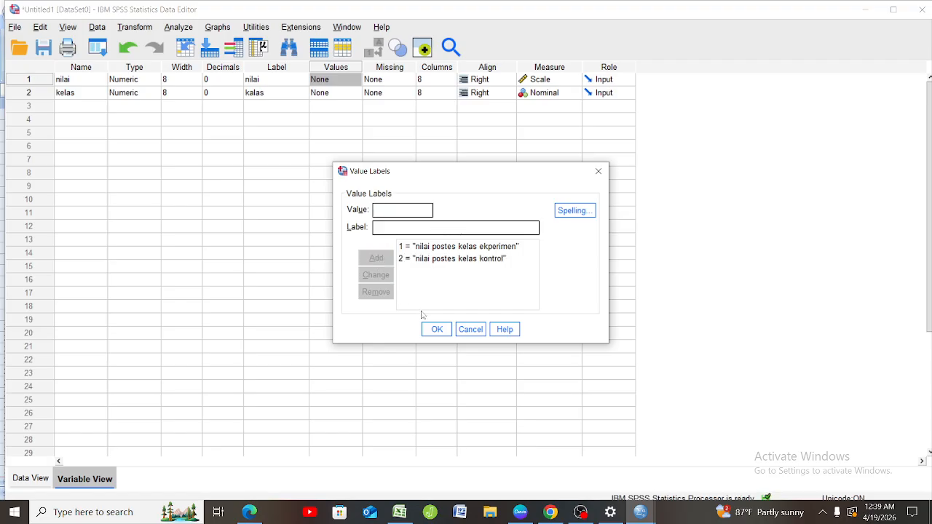
Apply the value labels defined for nilai and return to the dataset's case values.
left_click(440, 330)
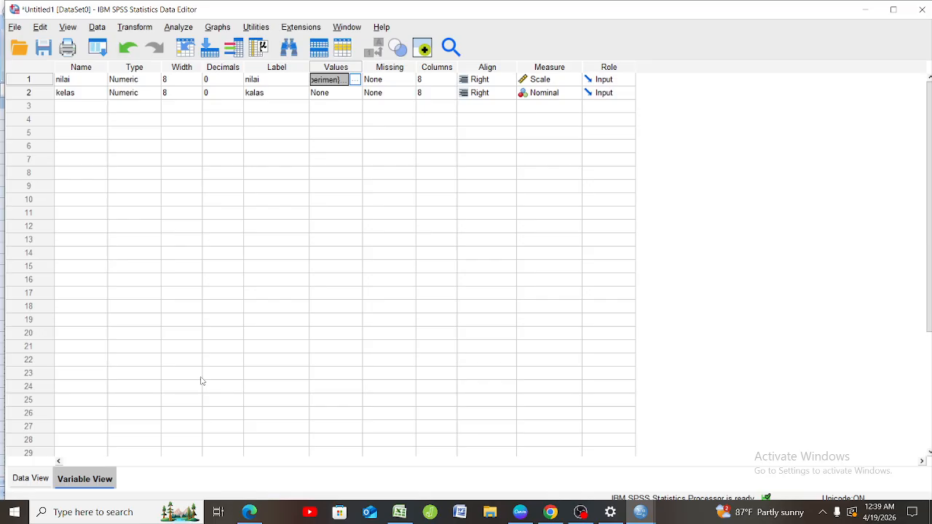
left_click(20, 480)
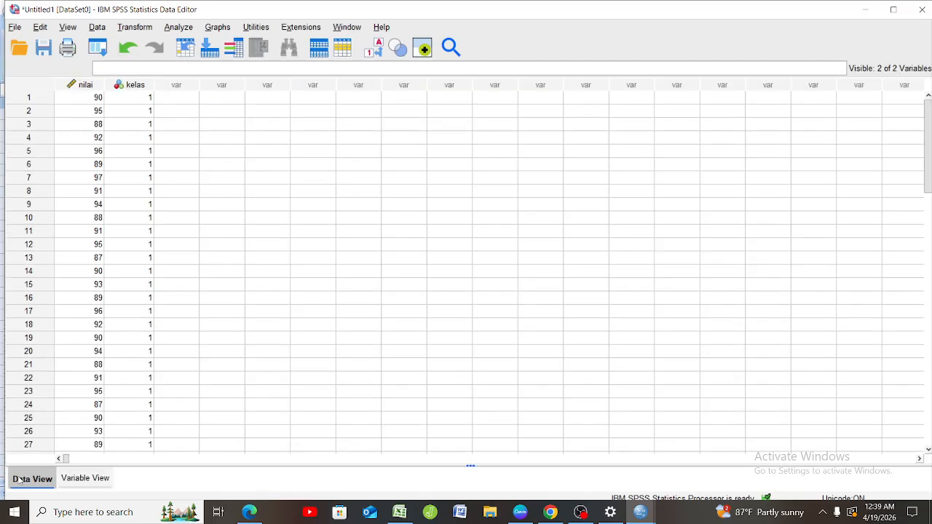
Set up an Explore analysis with nilai as the dependent variable and kelas as the factor.
left_click(187, 29)
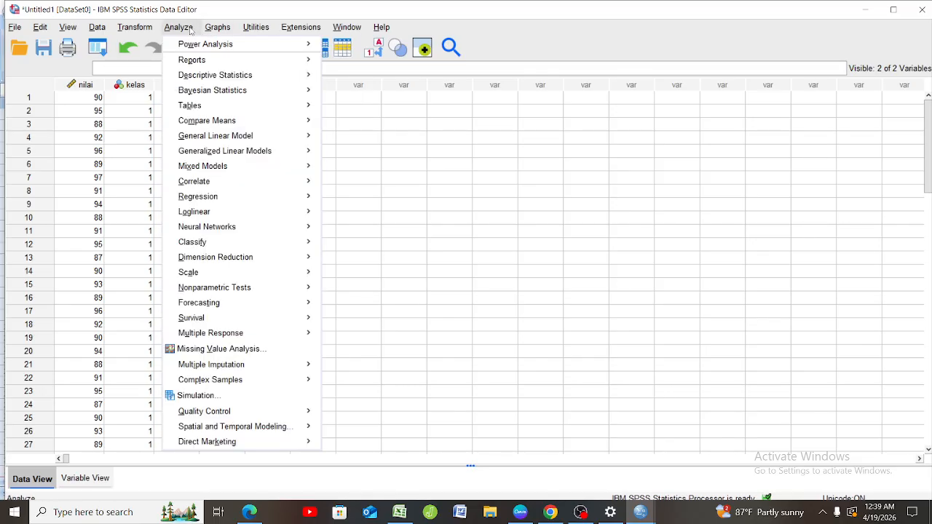
left_click(191, 30)
left_click(191, 30)
mouse_move(225, 78)
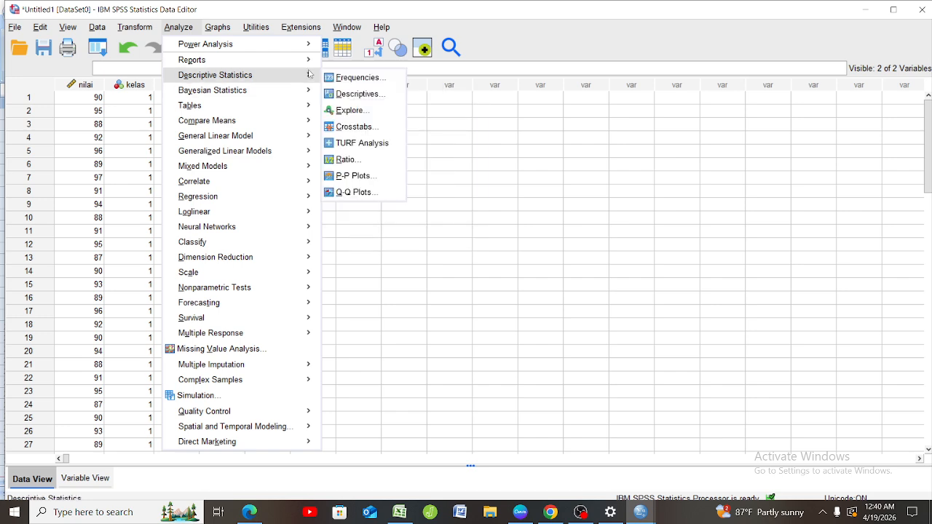
left_click(349, 110)
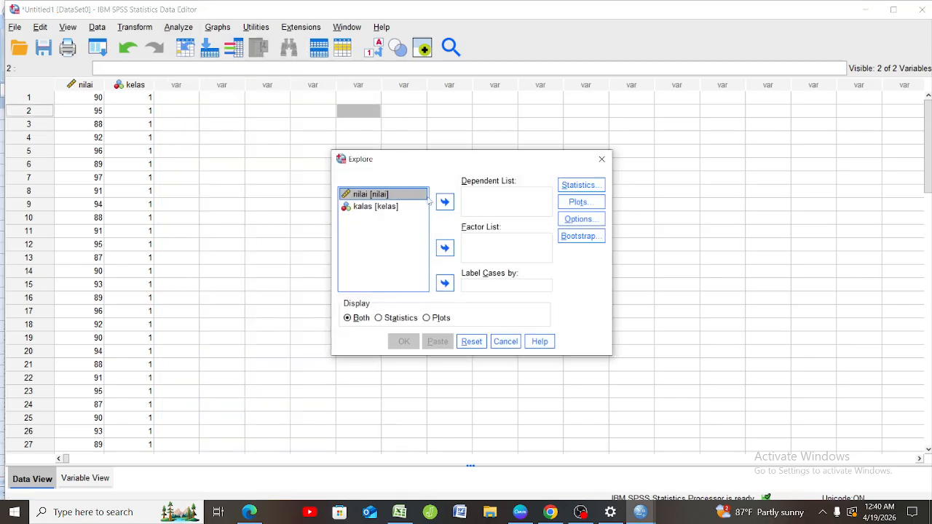
left_click(444, 203)
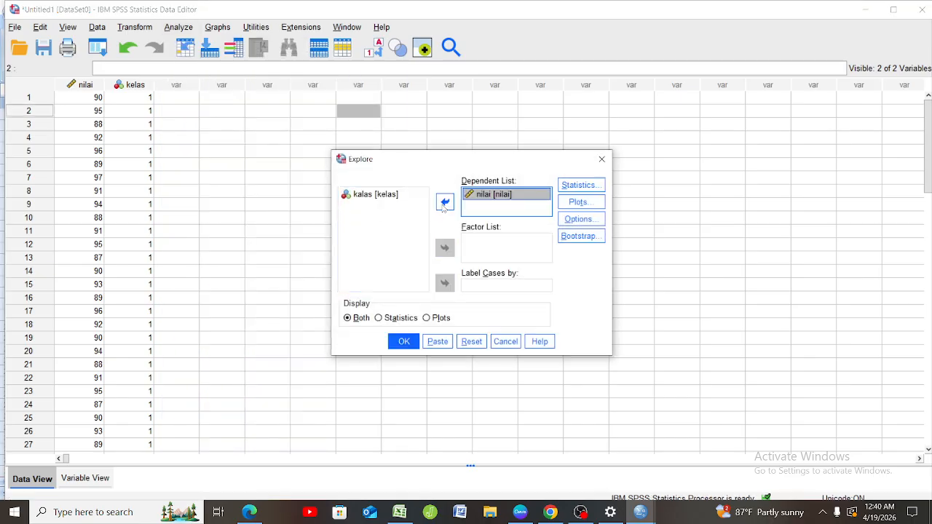
left_click(412, 195)
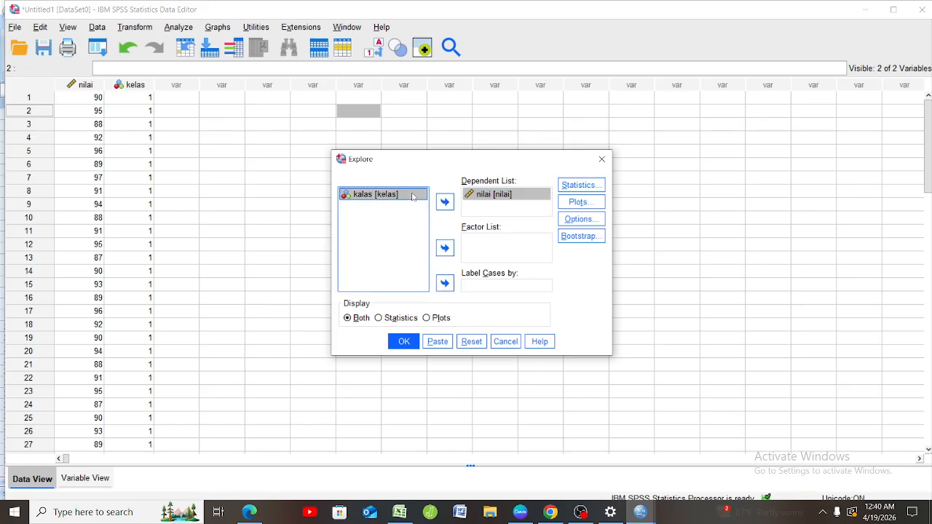
left_click(445, 249)
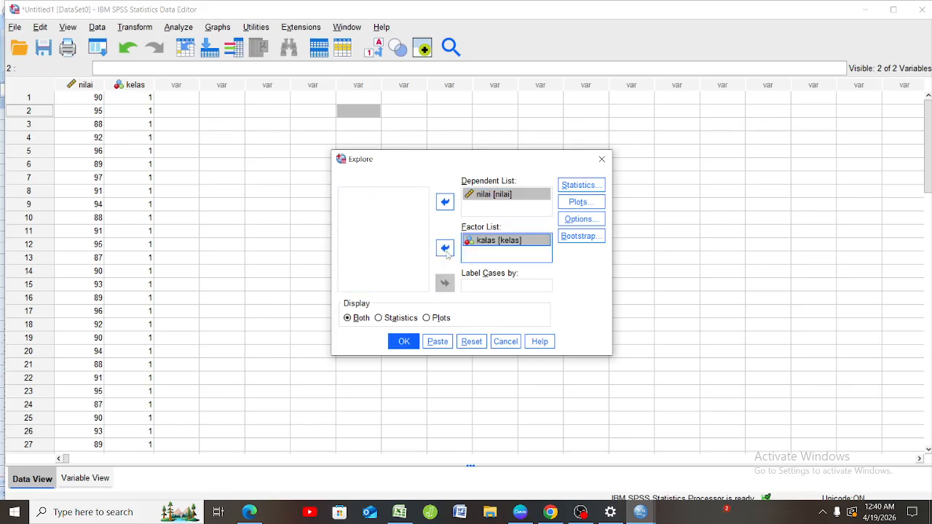
Request the spread-versus-level Levene test with power estimation and run the Explore analysis to get the Test of Homogeneity of Variance.
left_click(578, 203)
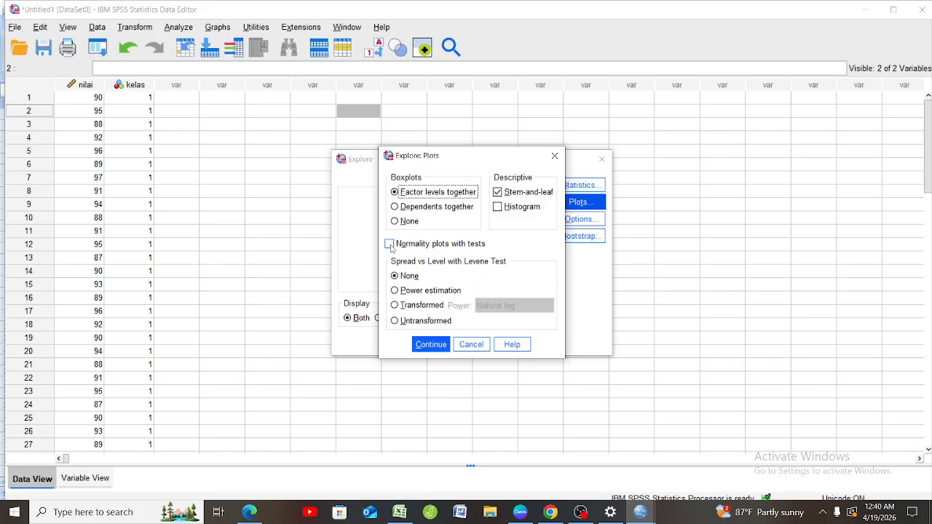
left_click(395, 290)
left_click(433, 344)
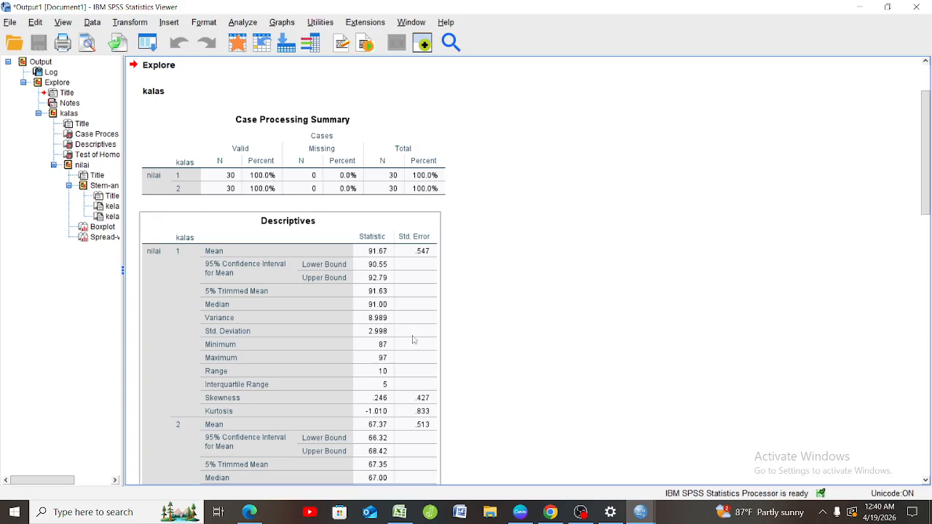
scroll(413, 340, "down", 10)
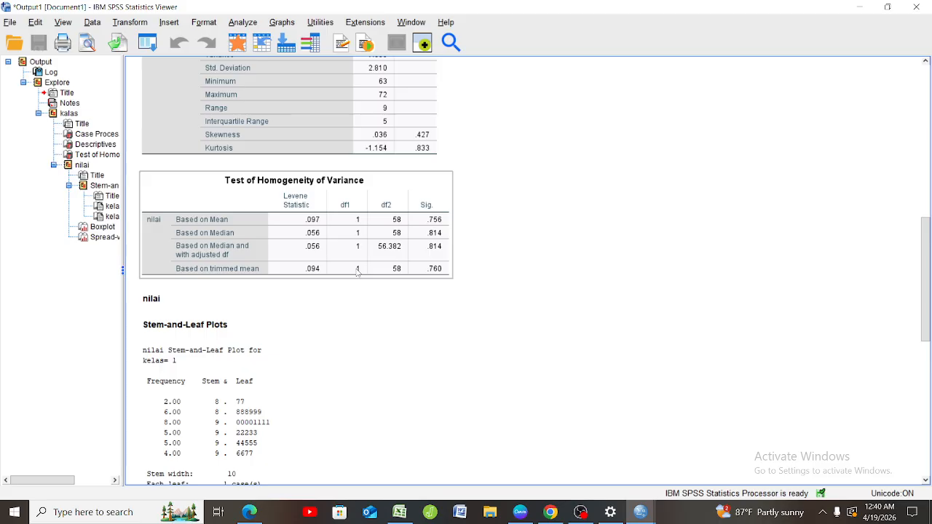
Set up a legacy two-independent-samples Mann-Whitney U test with nilai as the test variable and kelas as the grouping variable.
left_click(233, 24)
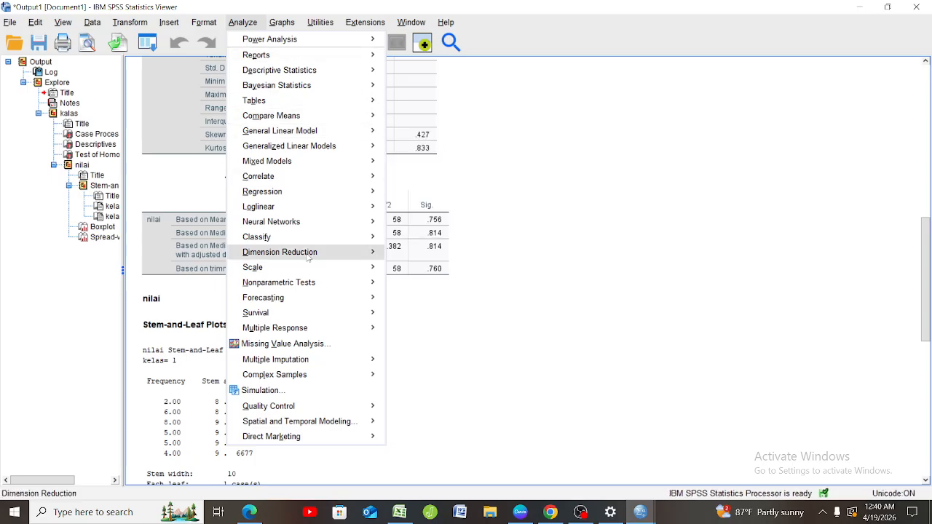
mouse_move(341, 270)
mouse_move(360, 288)
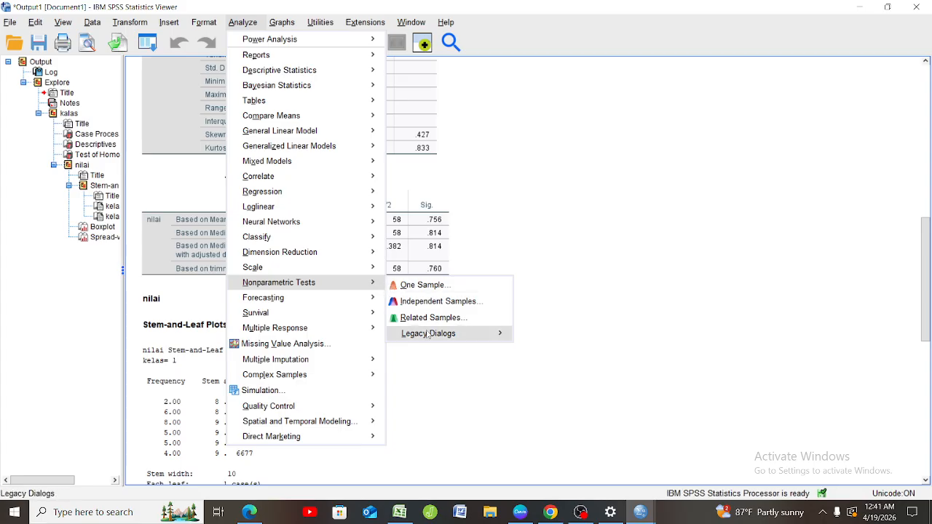
mouse_move(431, 335)
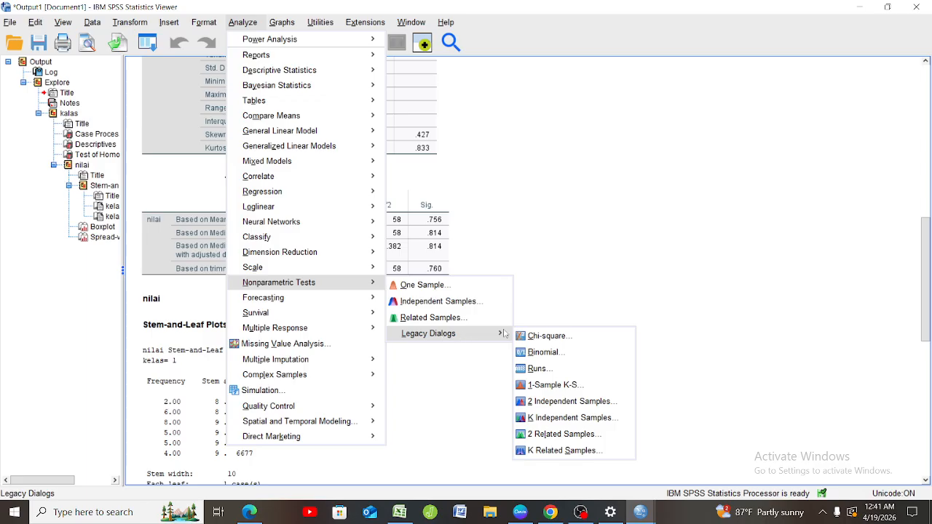
left_click(534, 402)
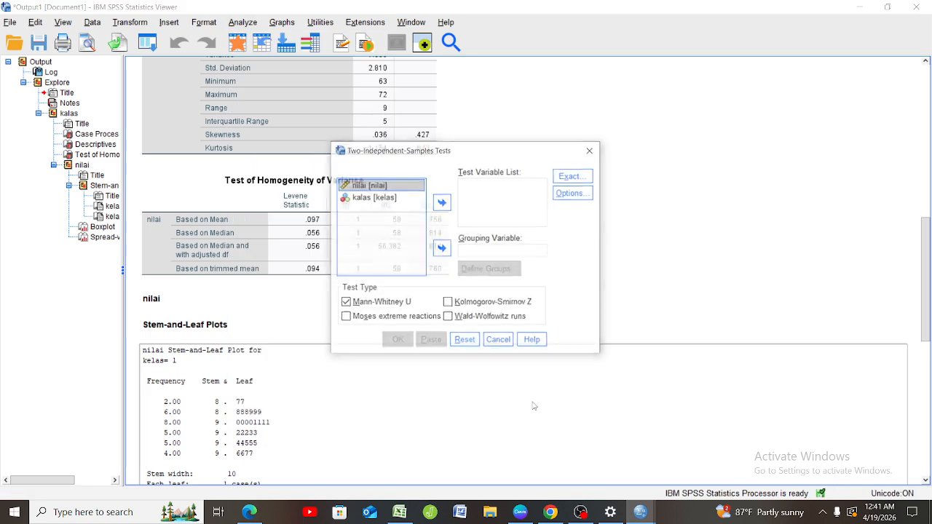
left_click(443, 203)
left_click(398, 186)
left_click(386, 185)
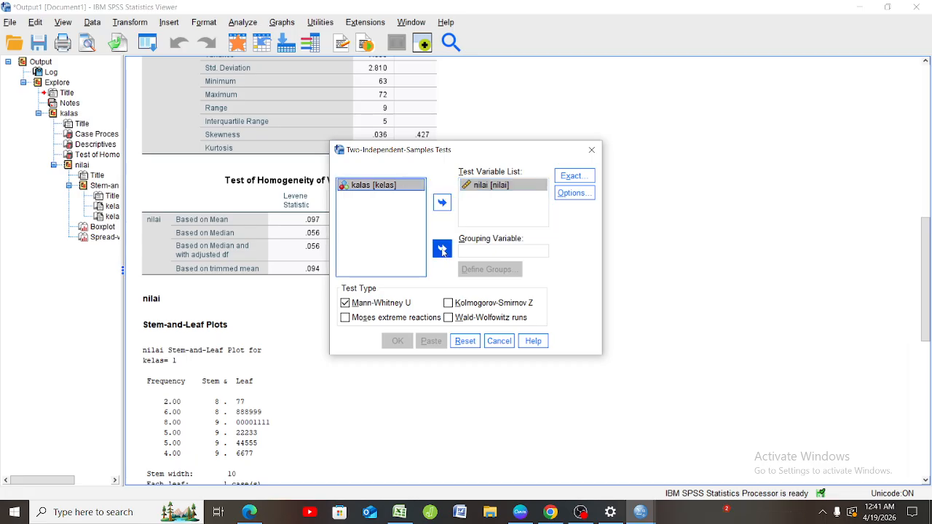
left_click(442, 250)
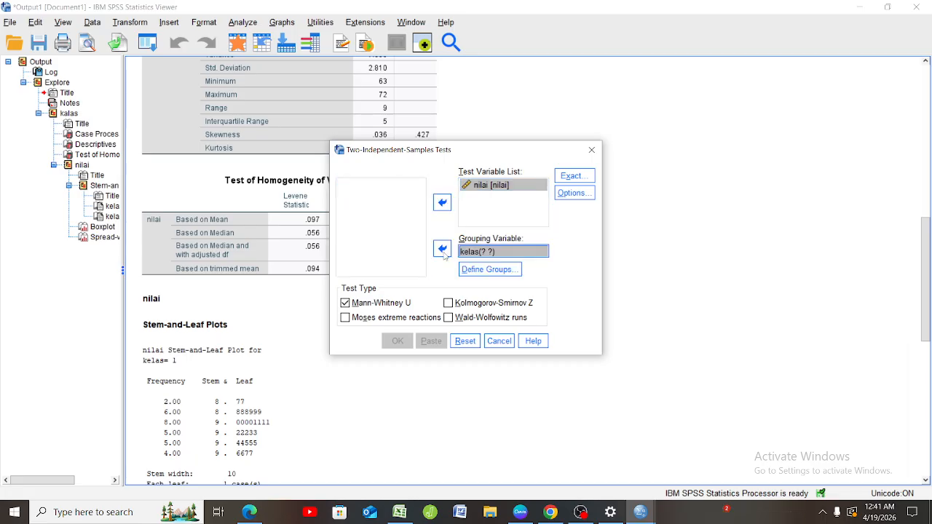
Define the kelas groups as 1 and 2, then run the Mann-Whitney test and review its output.
left_click(497, 270)
left_click(469, 235)
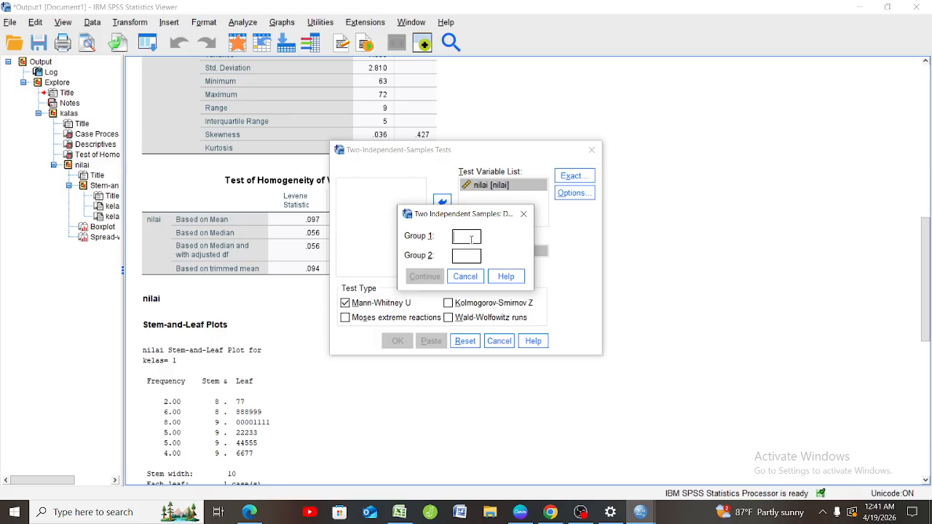
type("1")
left_click(471, 259)
type("2")
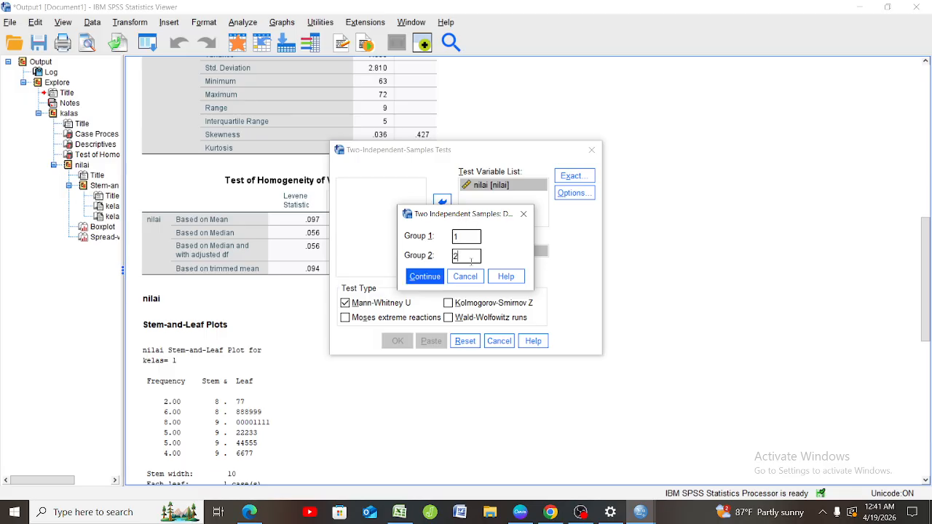
left_click(437, 276)
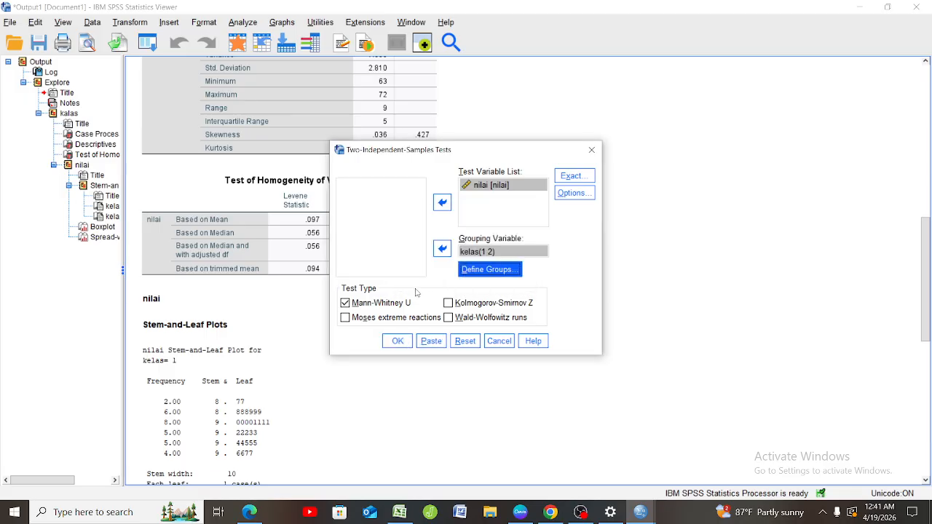
left_click(398, 341)
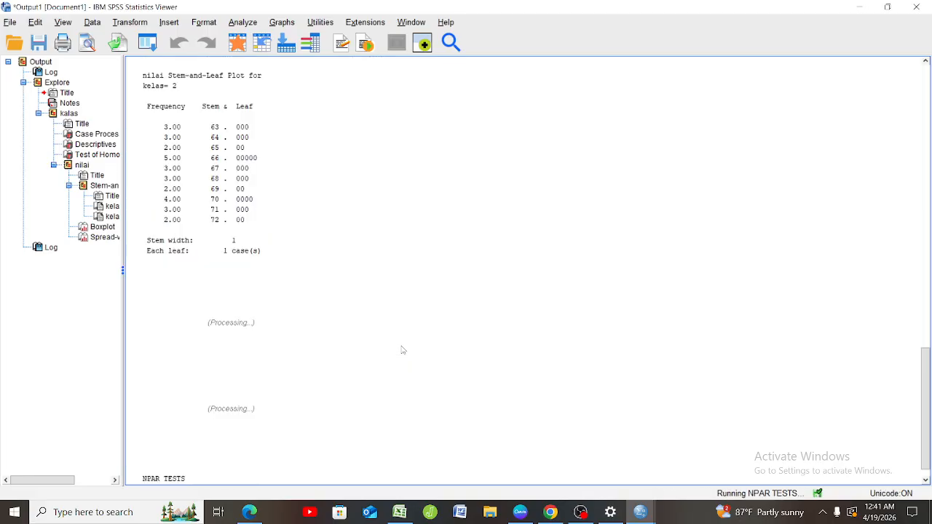
scroll(402, 350, "up", 2)
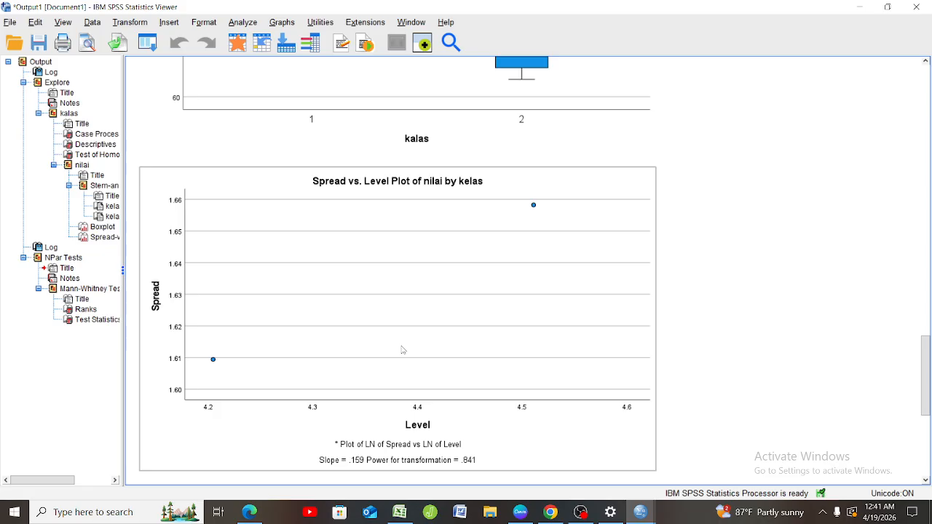
scroll(402, 350, "down", 3)
scroll(402, 350, "up", 7)
scroll(402, 350, "up", 3)
scroll(402, 351, "down", 10)
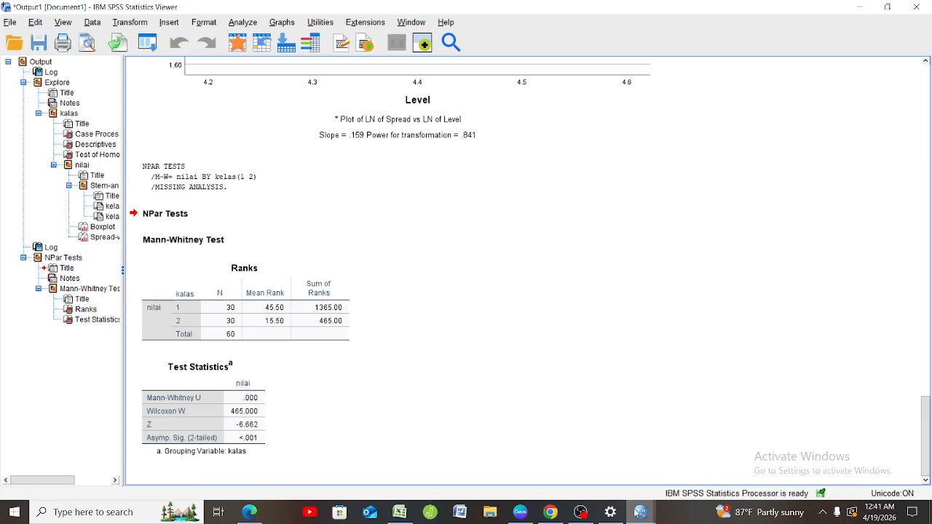
In the four-variable pretest and posttest dataset, set up a legacy two-related-samples Wilcoxon test pairing pretesekperimen with postesekperimen.
mouse_move(637, 512)
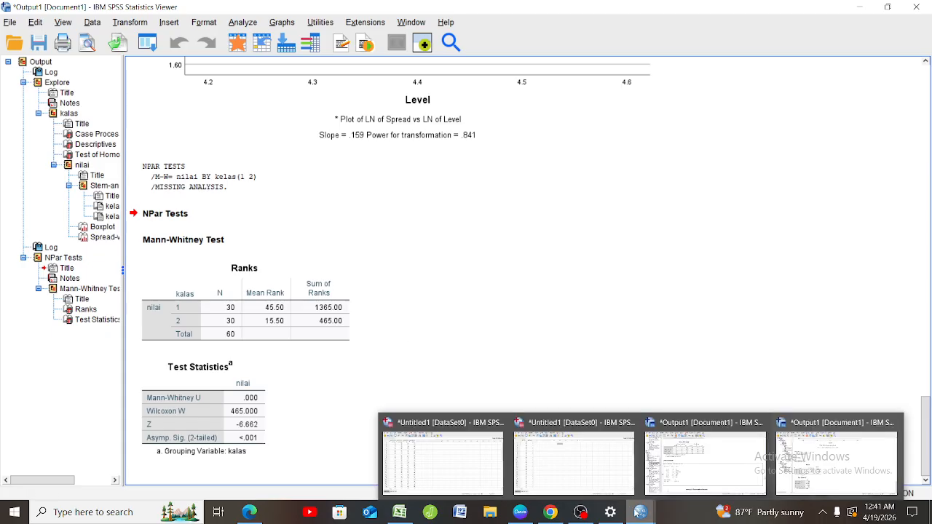
left_click(472, 460)
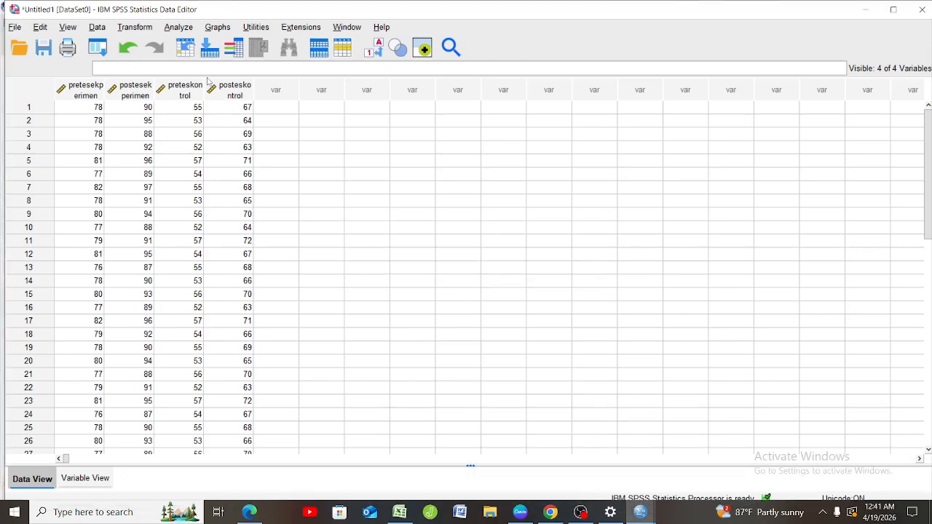
left_click(187, 27)
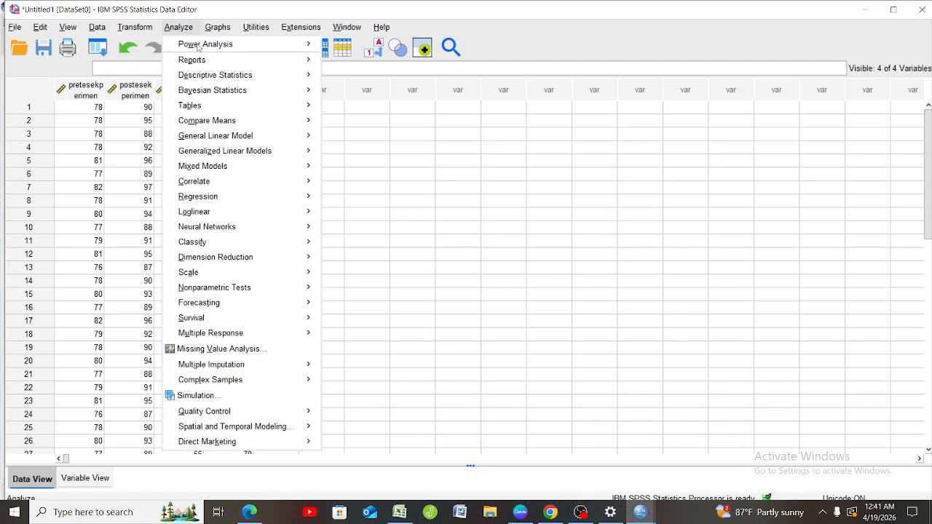
mouse_move(311, 290)
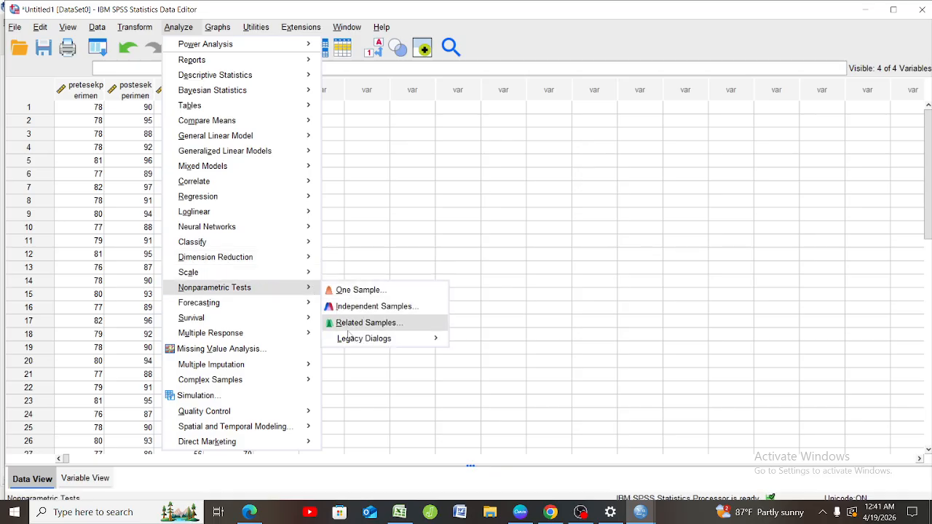
mouse_move(354, 341)
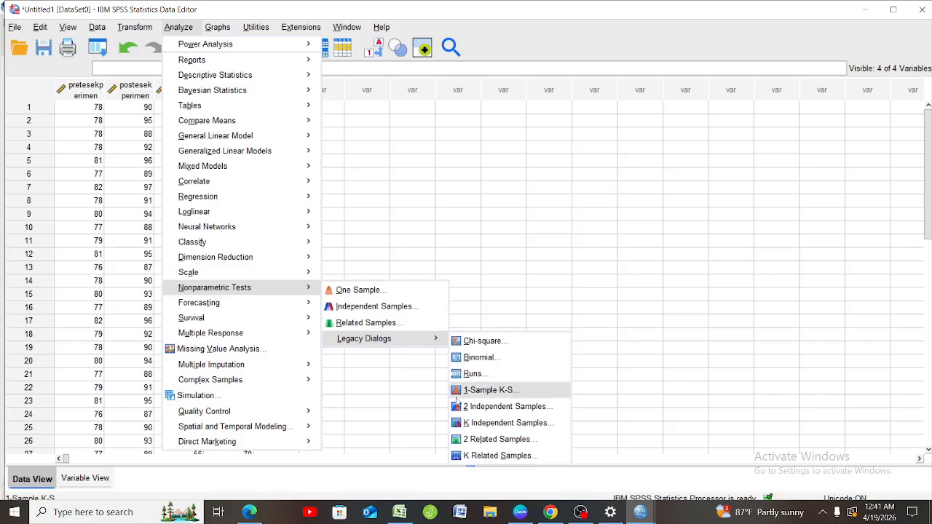
left_click(469, 441)
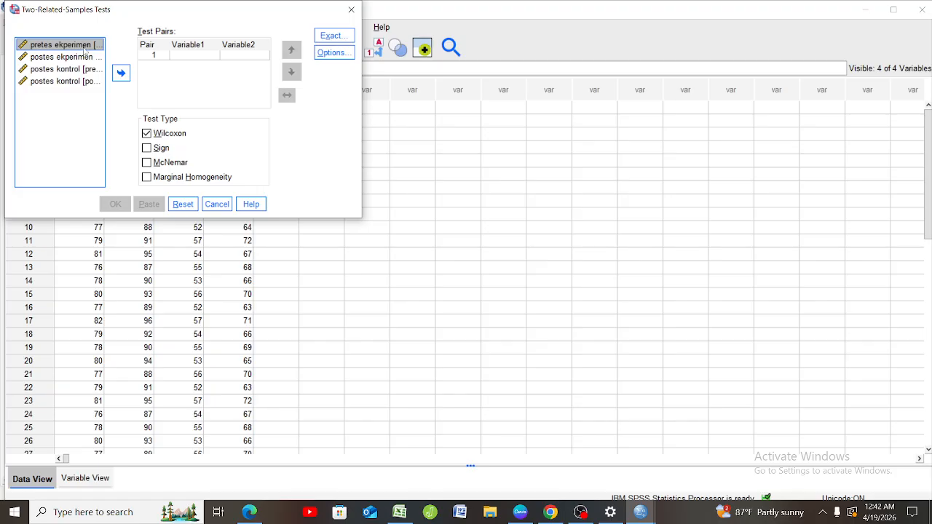
left_click(121, 73)
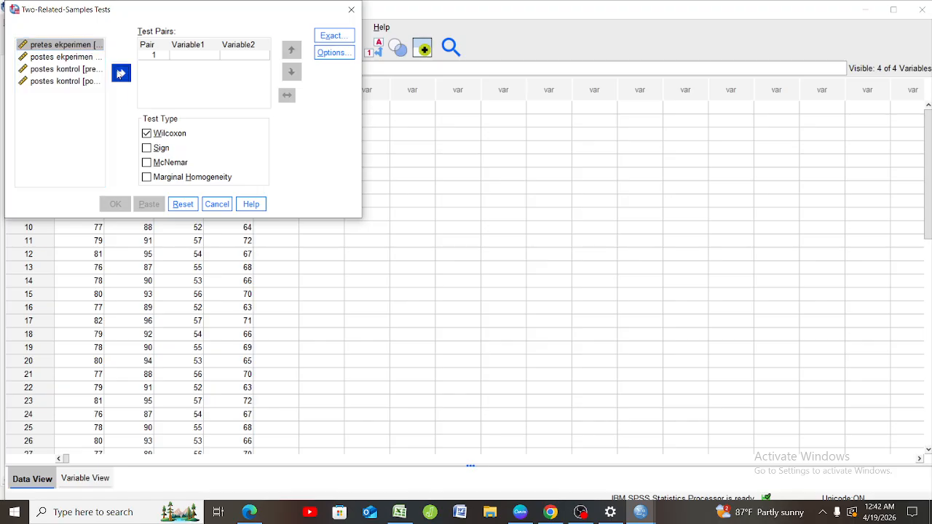
left_click(89, 58)
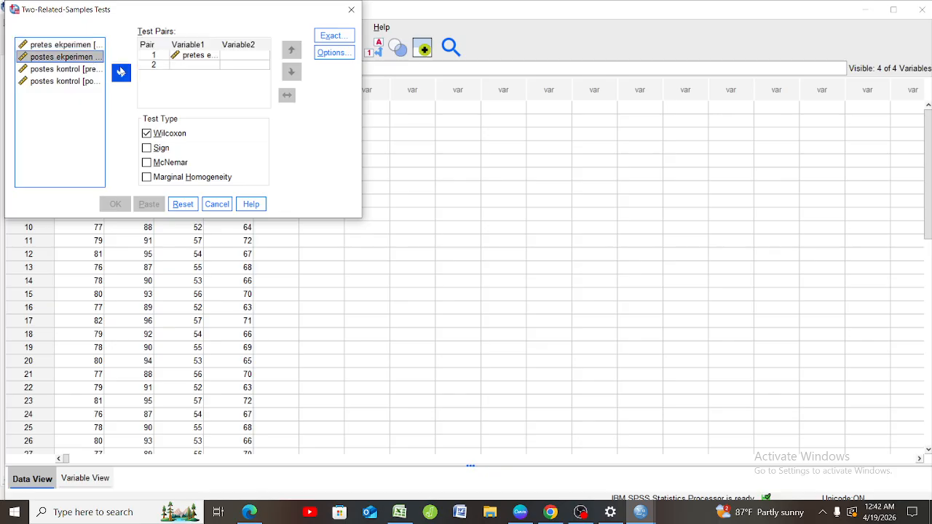
left_click(121, 72)
Add preteskontrol with posteskontrol as the second pair and run the Wilcoxon test to get its Test Statistics table.
left_click(88, 69)
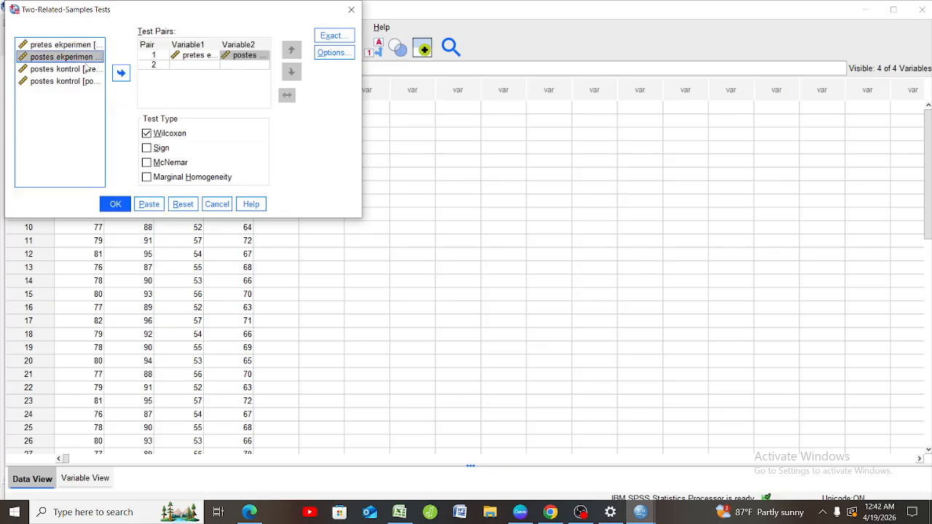
left_click(120, 73)
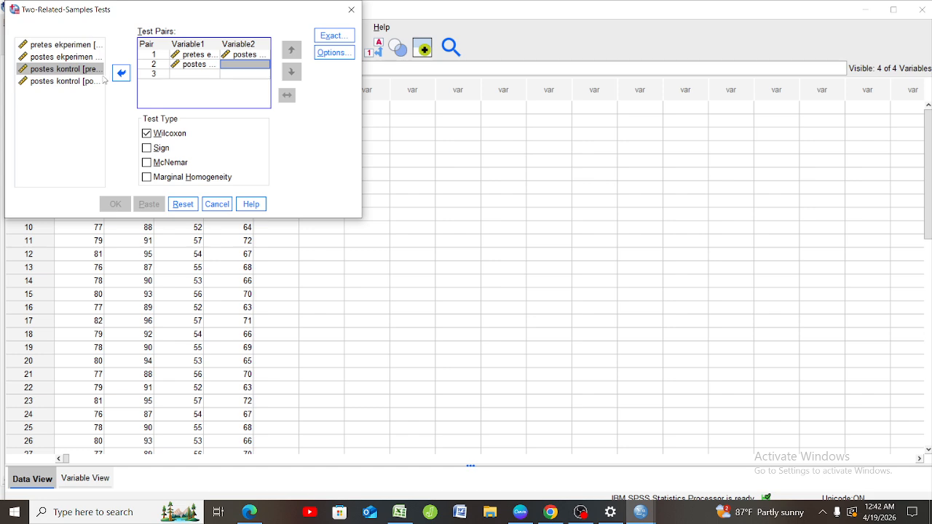
left_click(88, 81)
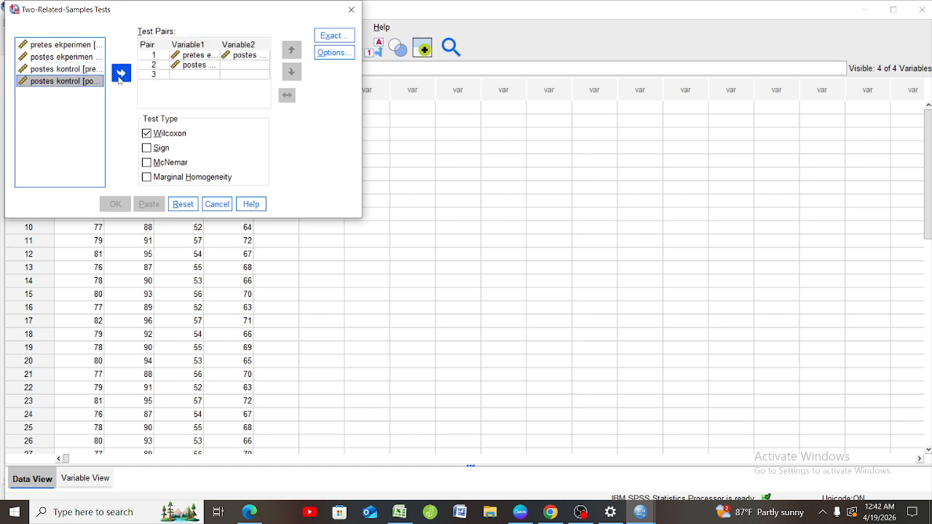
left_click(121, 73)
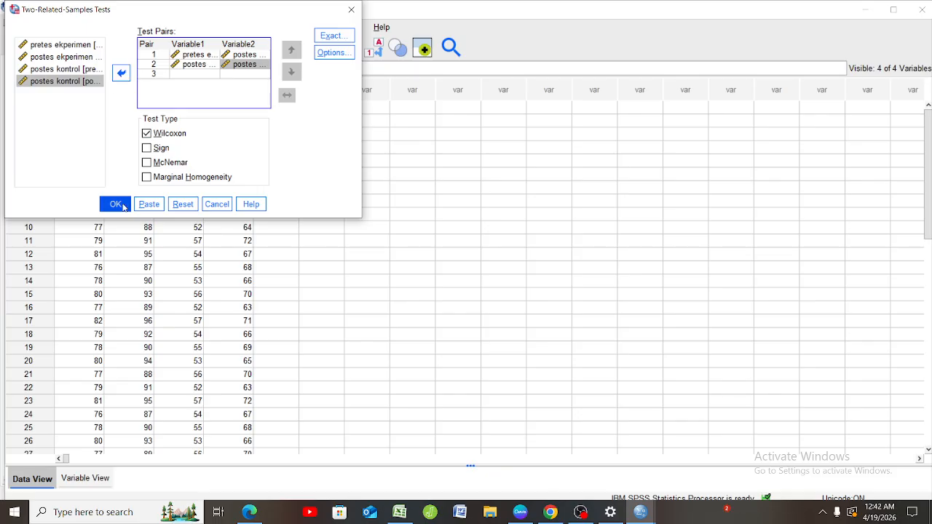
left_click(115, 205)
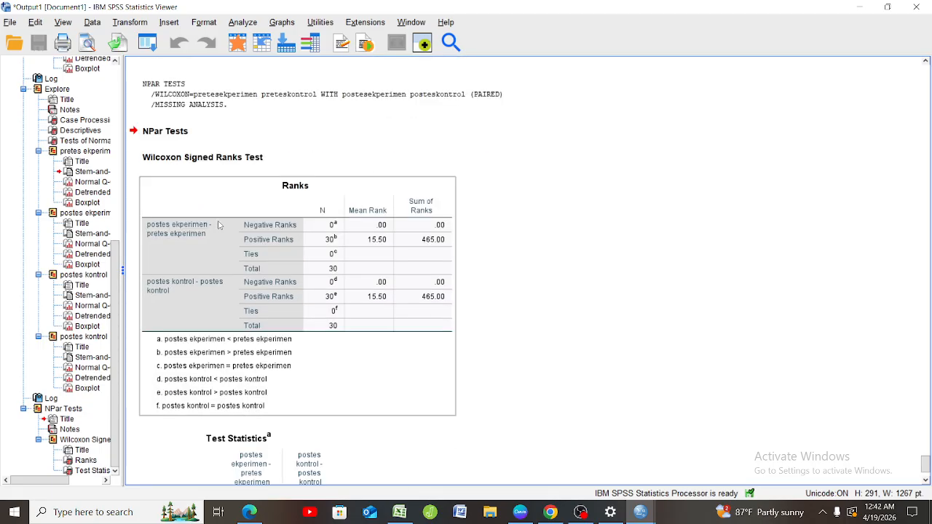
scroll(218, 225, "down", 3)
left_click(267, 446)
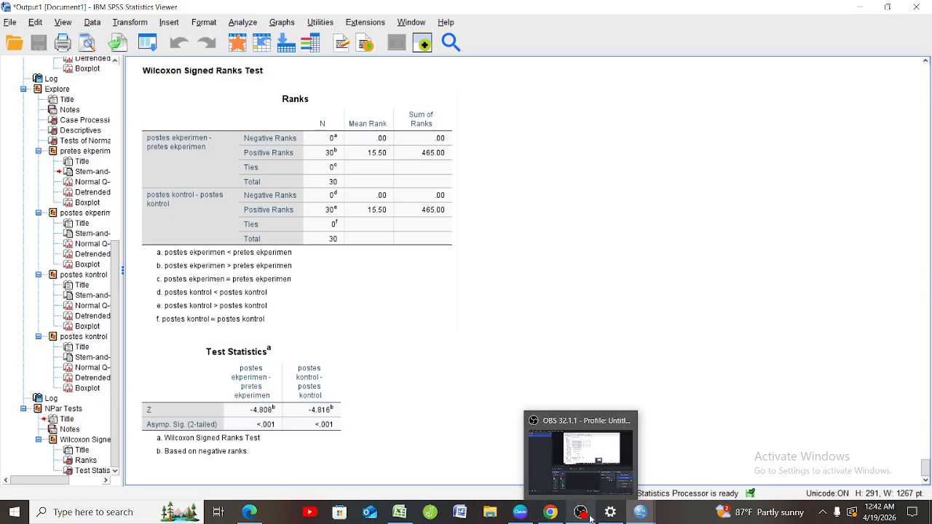
left_click(610, 480)
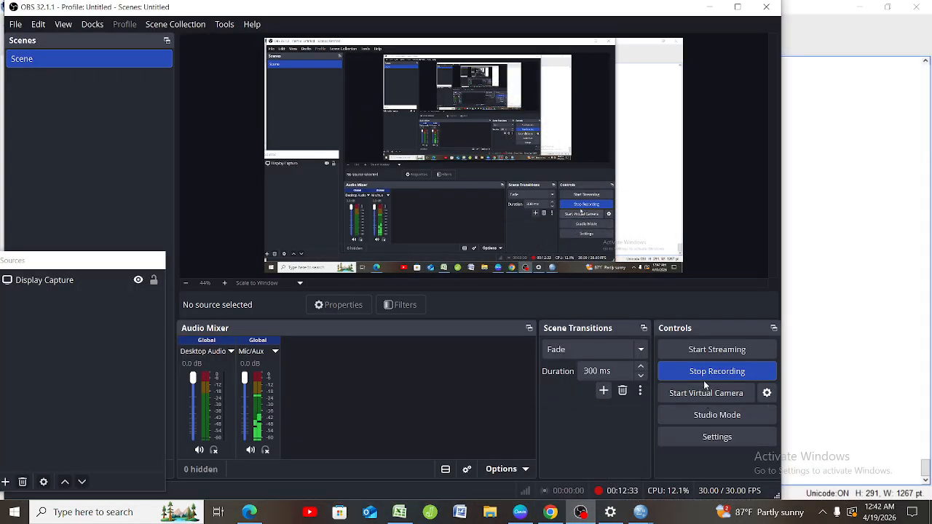